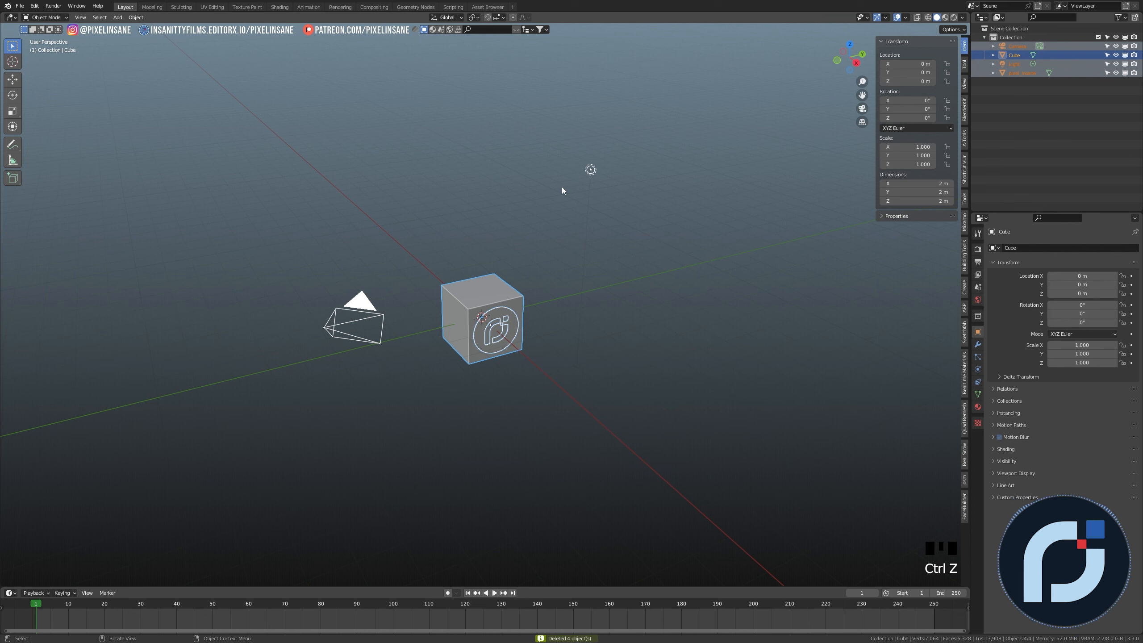
Step: Delete all the default scene objects and add a UV sphere at the origin
key("Delete")
left_click(965, 41)
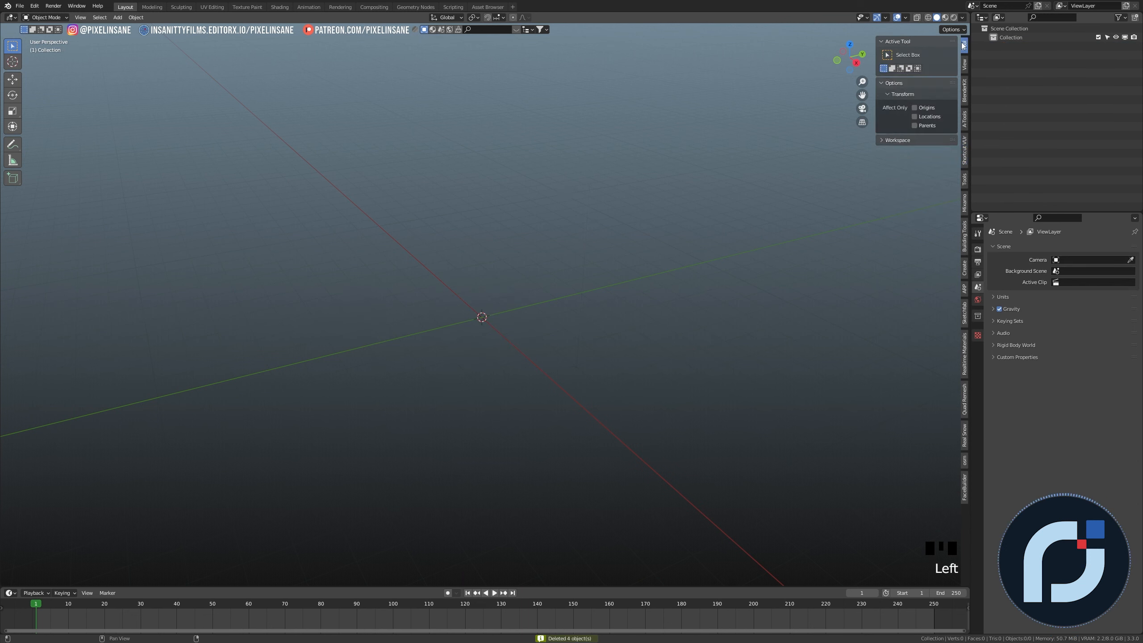
key("shift+a")
mouse_move(481, 222)
left_click(550, 256)
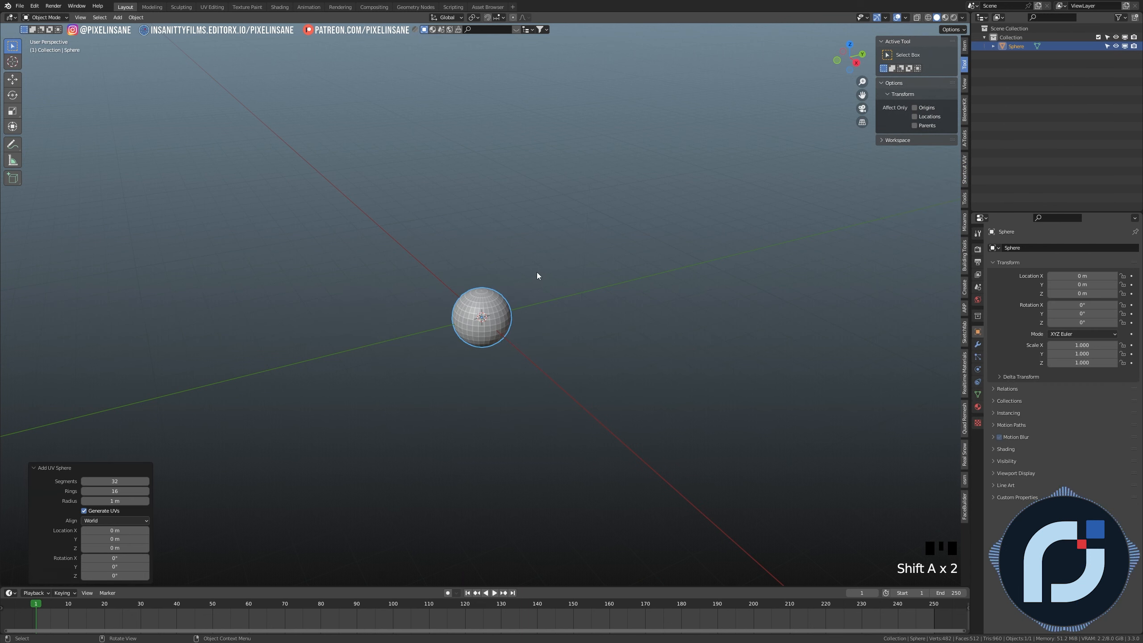
Step: Scale the sphere to about 2.1 and raise it along Z to about 2.43 m so it rests at ground level
key("g")
key("z")
left_click(540, 235)
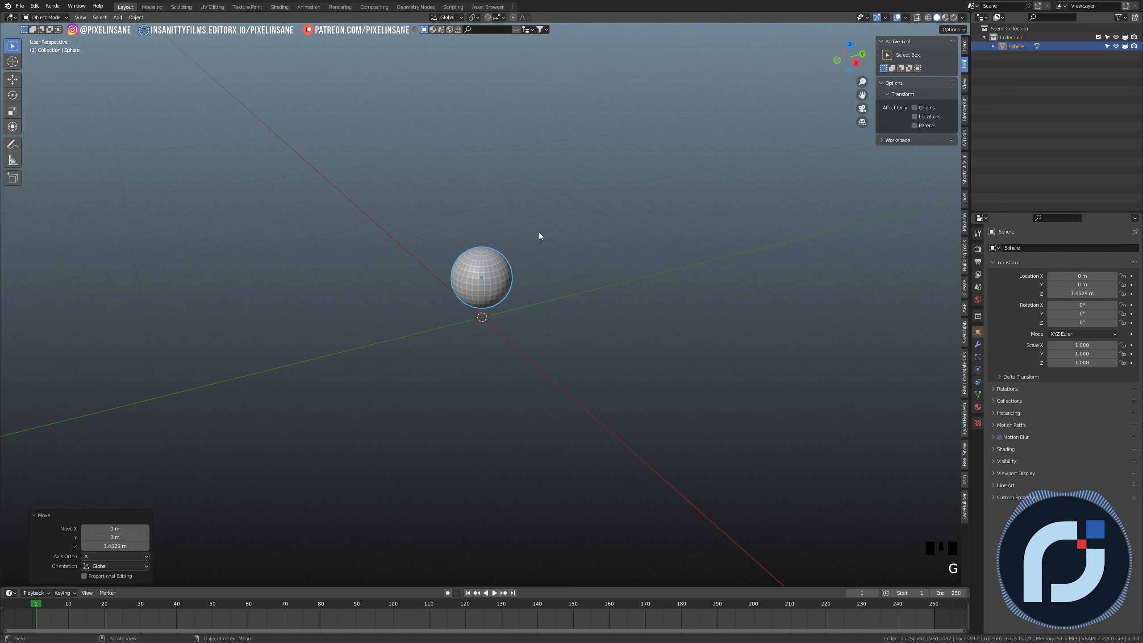
key("s")
left_click(620, 263)
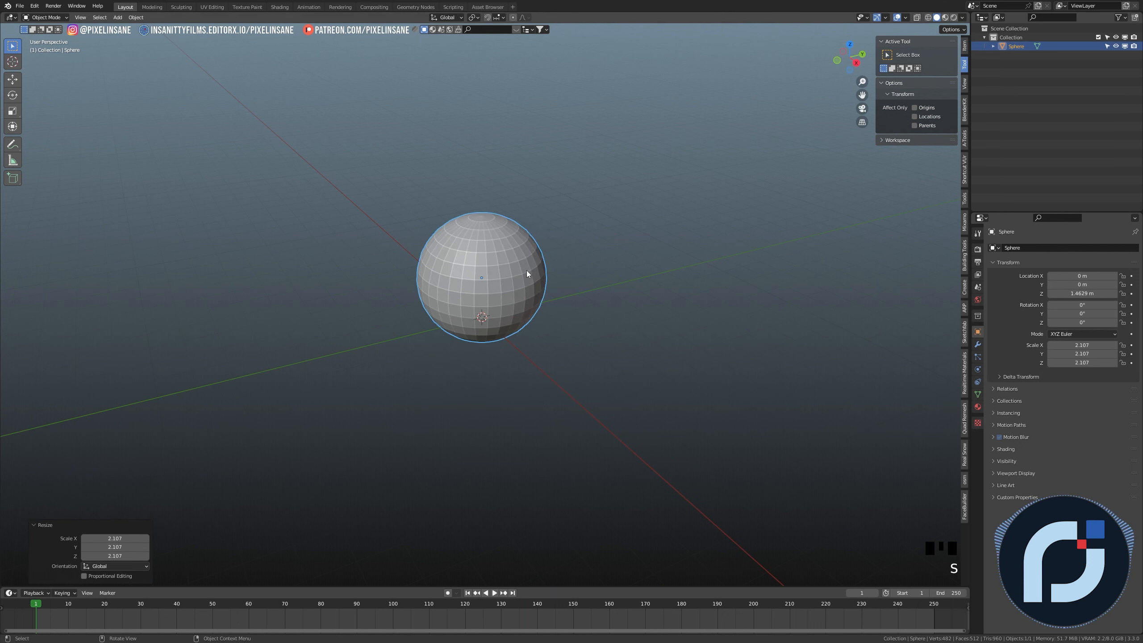
middle_click_drag(527, 270, 520, 233)
key("g")
key("z")
left_click(458, 225)
middle_click_drag(457, 225, 464, 245)
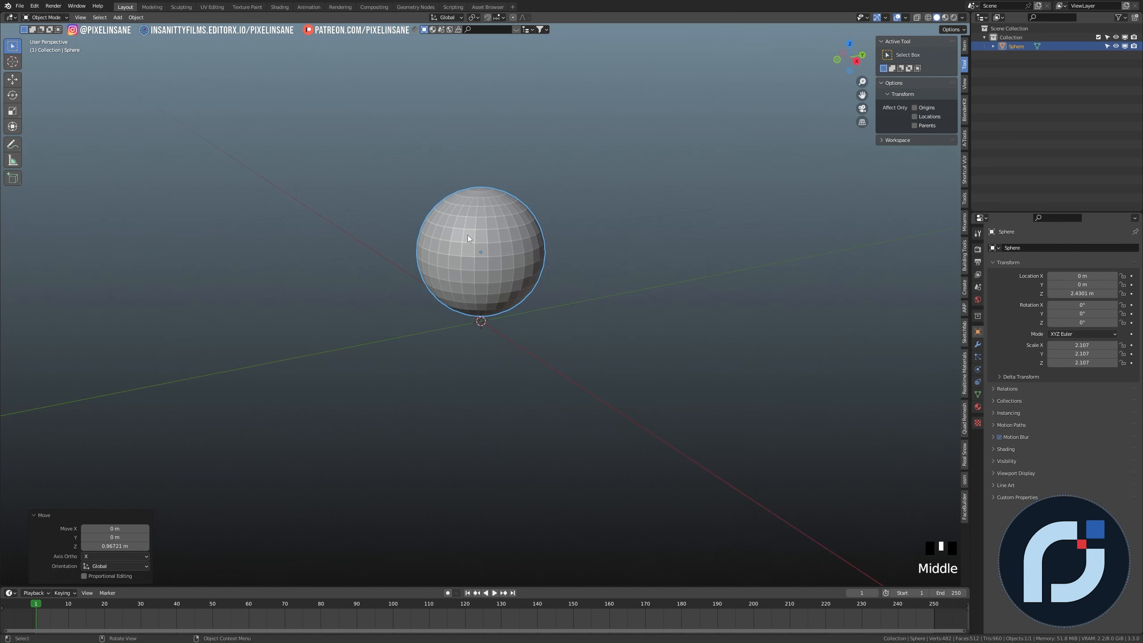
Step: Give the sphere a level 1 subdivision surface and shade it smooth
scroll(483, 214, "up", 2)
key("ctrl+1")
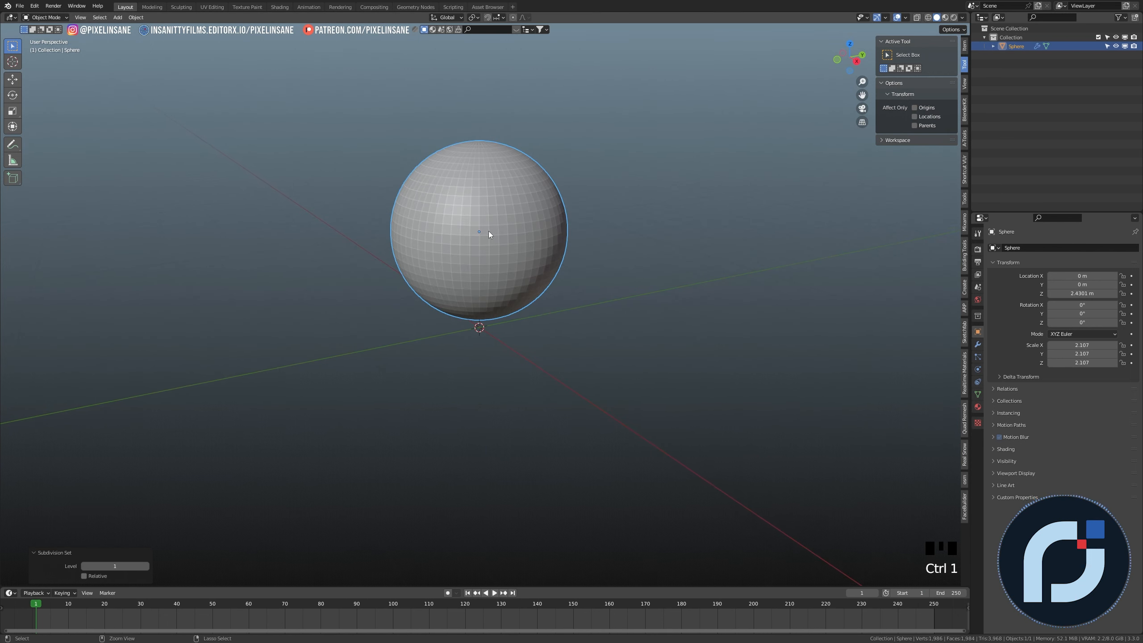
right_click(494, 207)
left_click(493, 207)
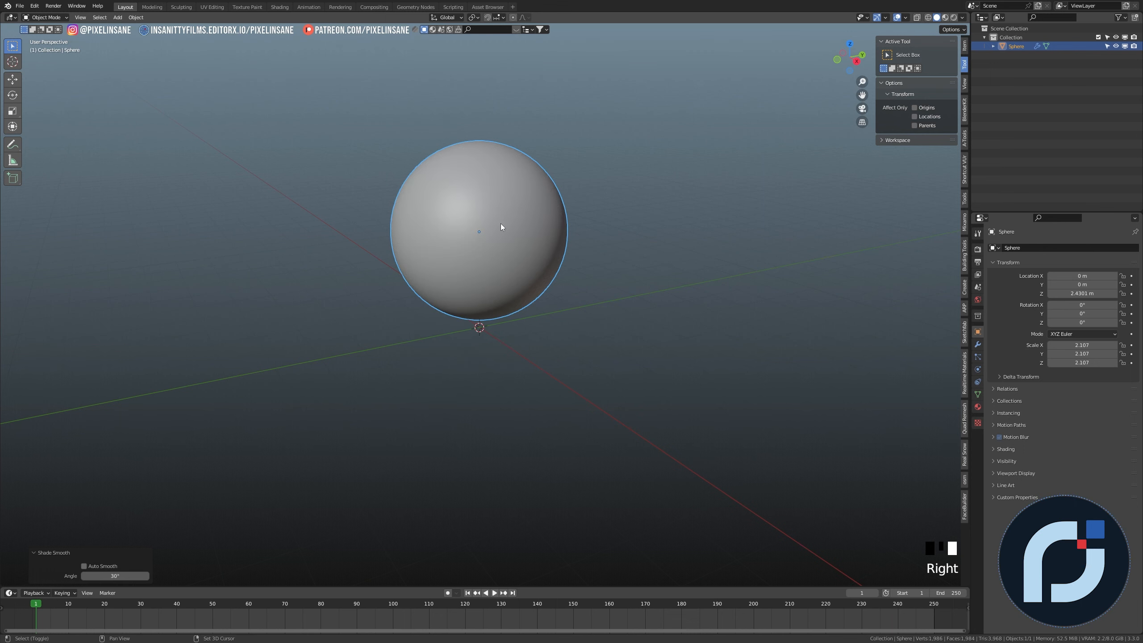
mouse_move(500, 223)
middle_mouse_down("shift")
mouse_move(512, 247)
mouse_move(486, 226)
middle_mouse_up("shift")
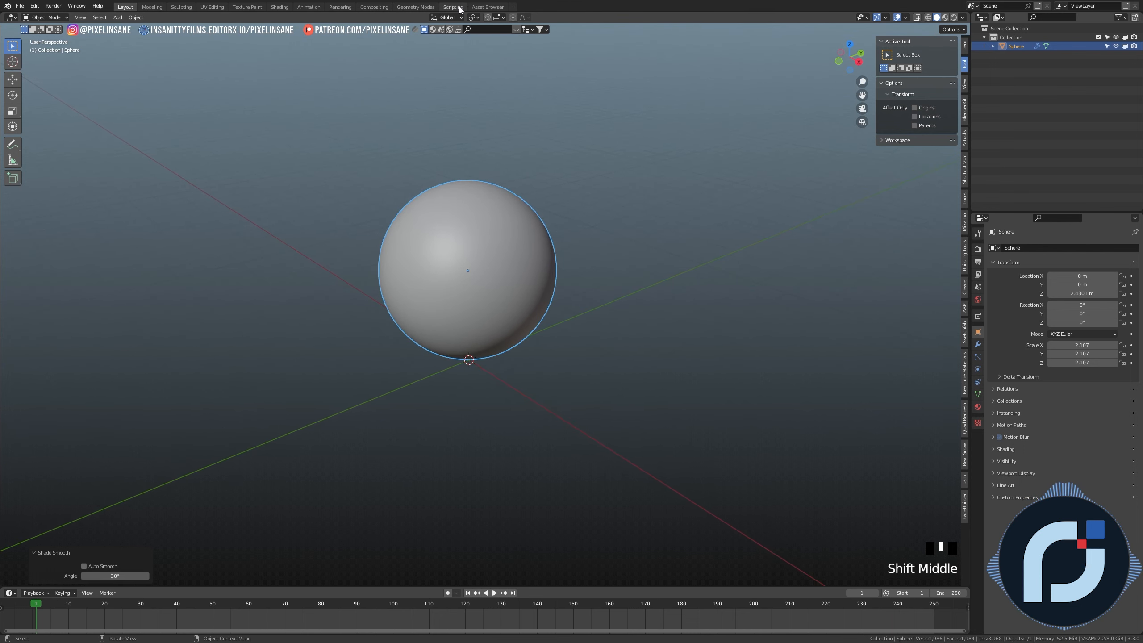
Step: In the Asset Browser workspace, apply the ICE material from the Materials library to the sphere
left_click(483, 7)
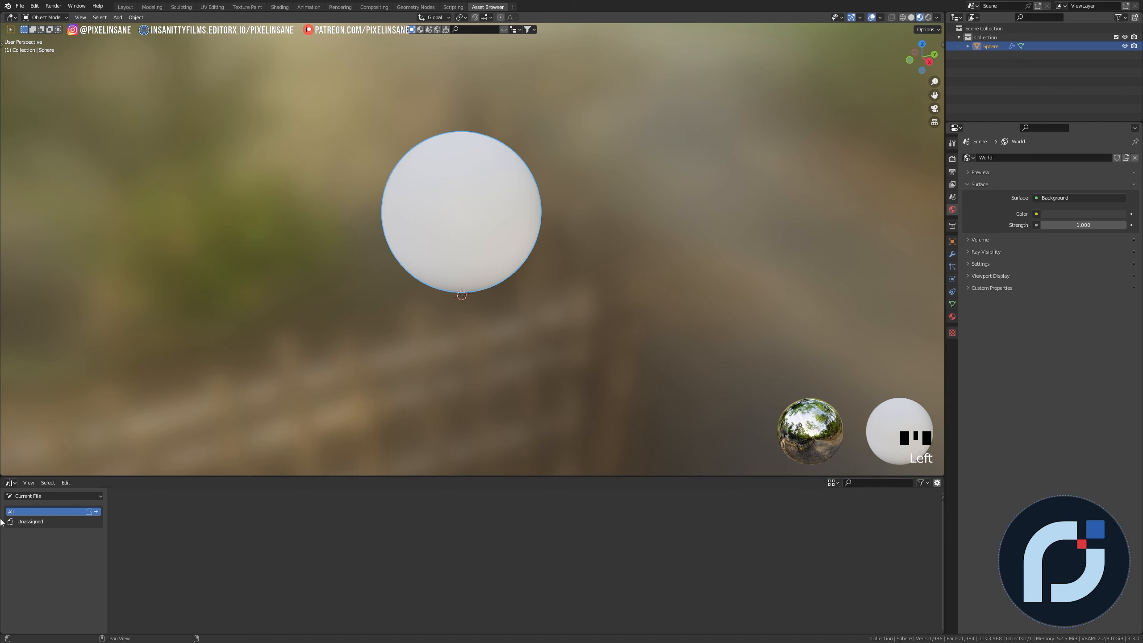
left_click(29, 495)
left_click(28, 521)
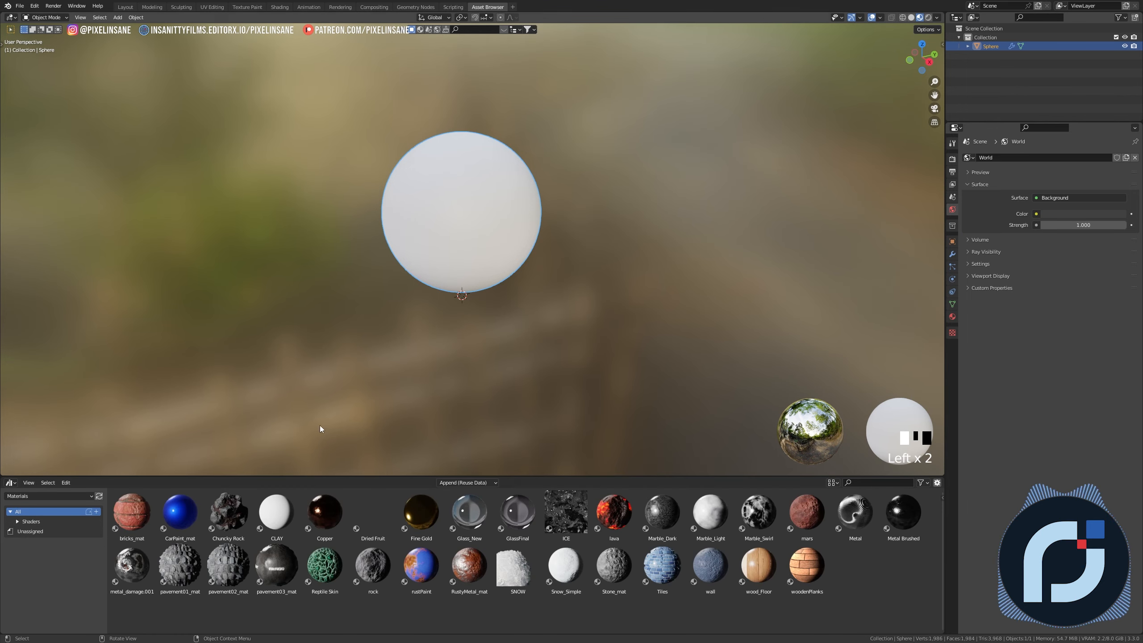
left_click_drag(570, 491, 471, 240)
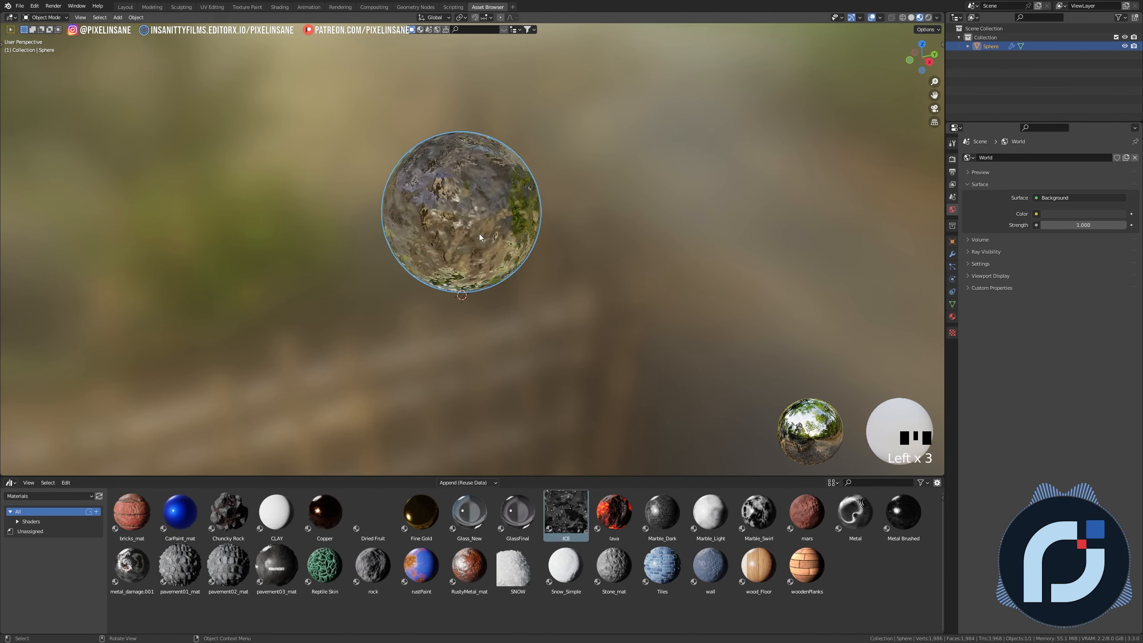
Step: Return to the Layout workspace and show the sphere's material in Material Preview shading
left_click(121, 7)
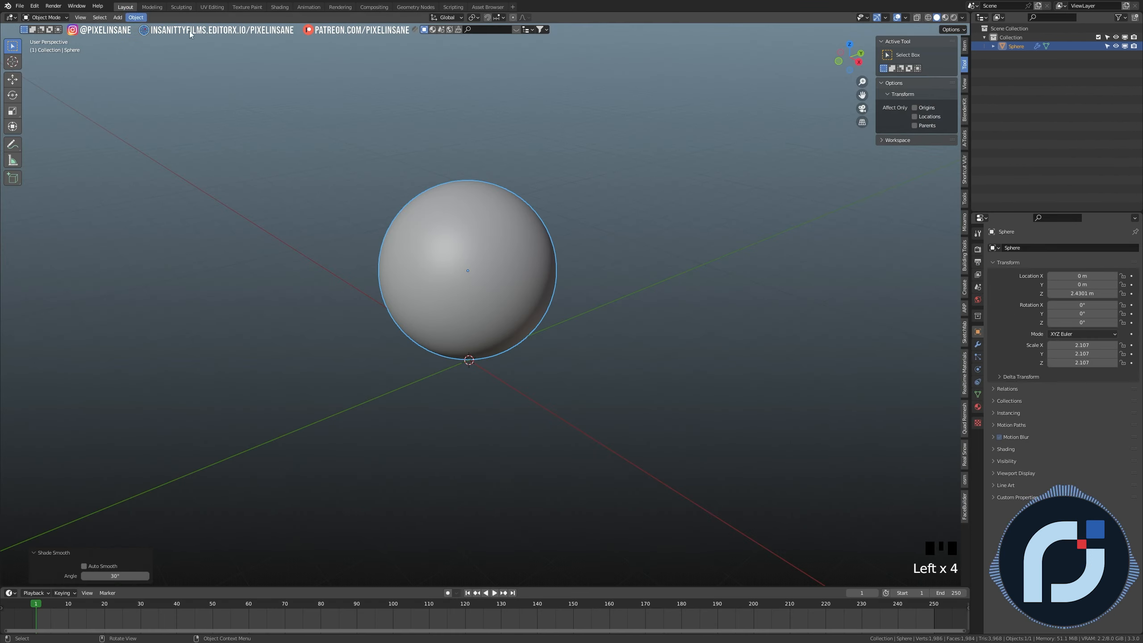
key("z")
key("z")
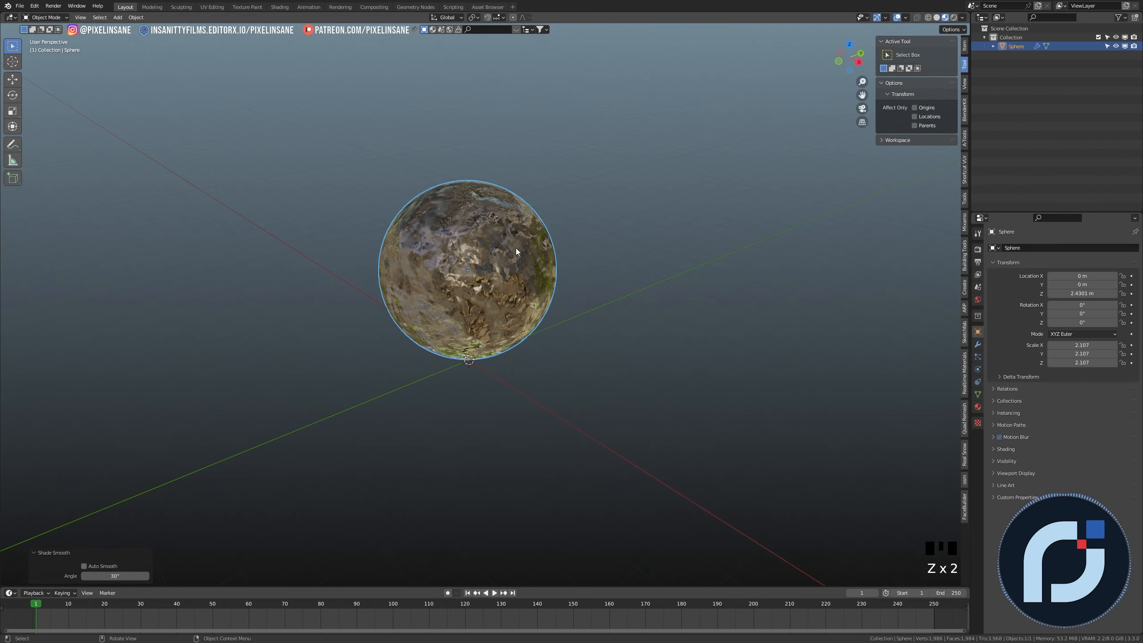
scroll(516, 249, "up", 3)
middle_click_drag(516, 249, 514, 219)
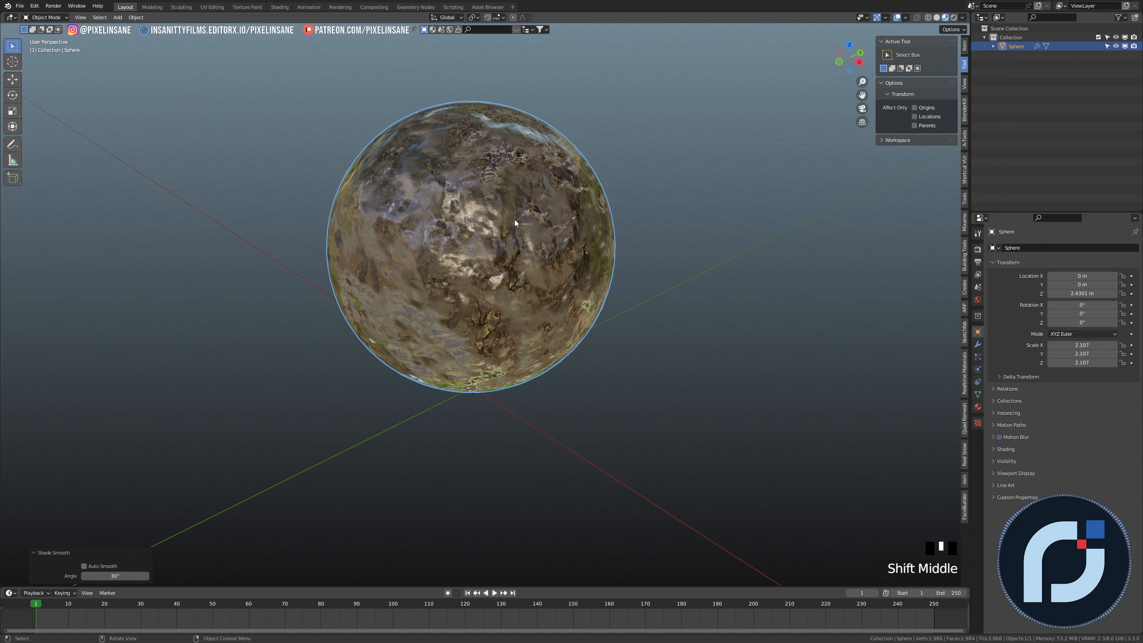
scroll(505, 211, "up", 3)
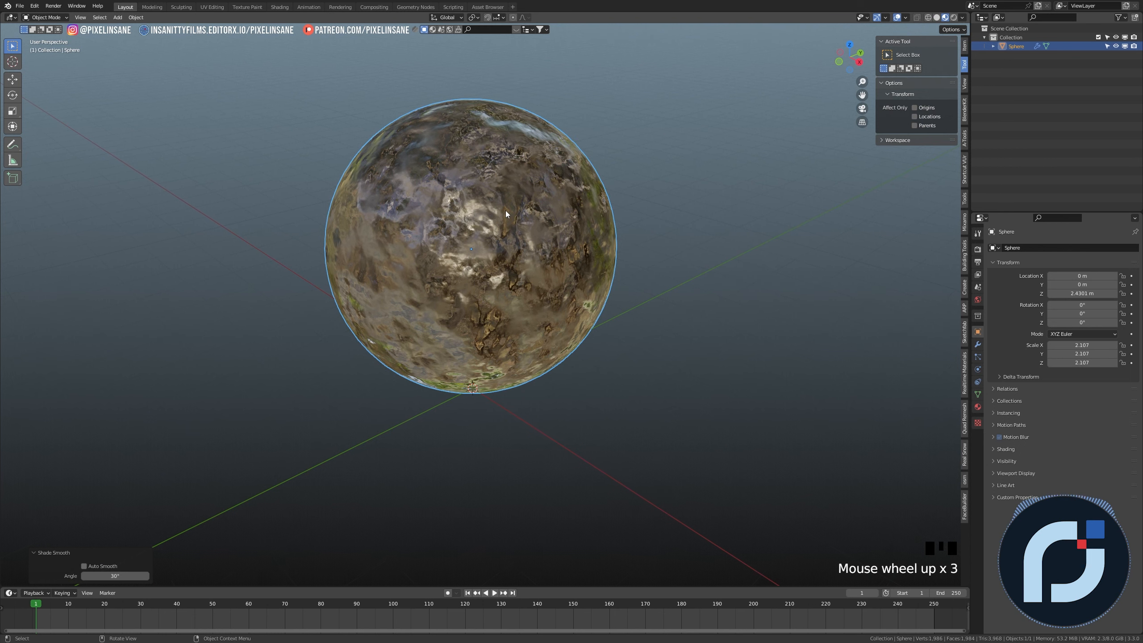
scroll(506, 211, "down", 3)
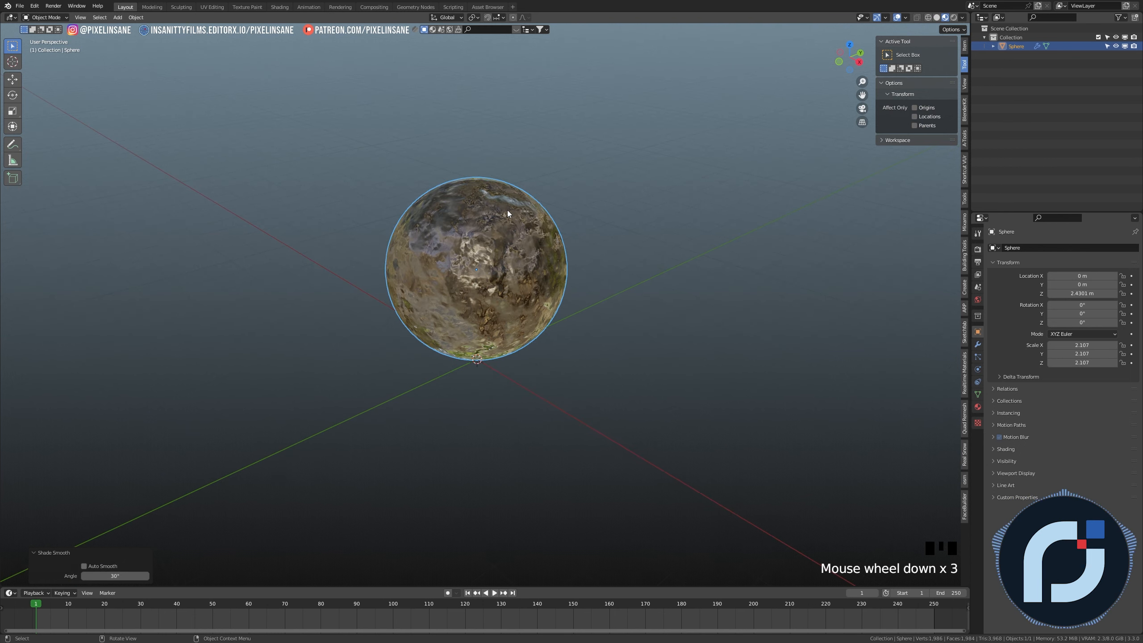
Step: Add a plane beneath the sphere and scale it up to about 12.8
left_click(608, 168)
key("shift+a")
mouse_move(607, 168)
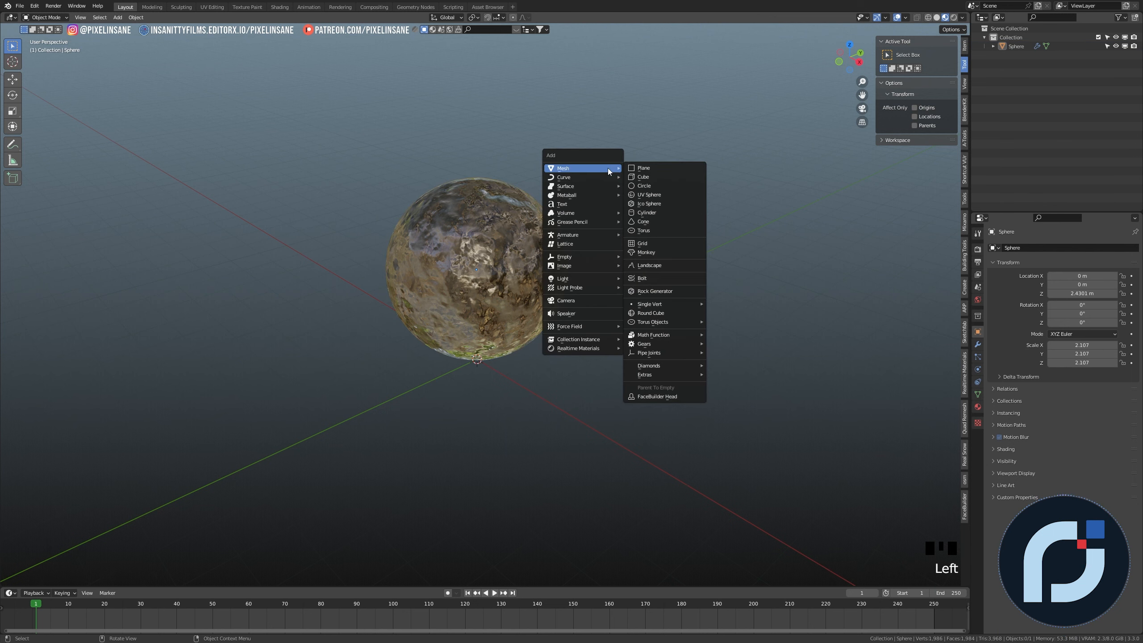
left_click(665, 168)
middle_click_drag(532, 302, 522, 301)
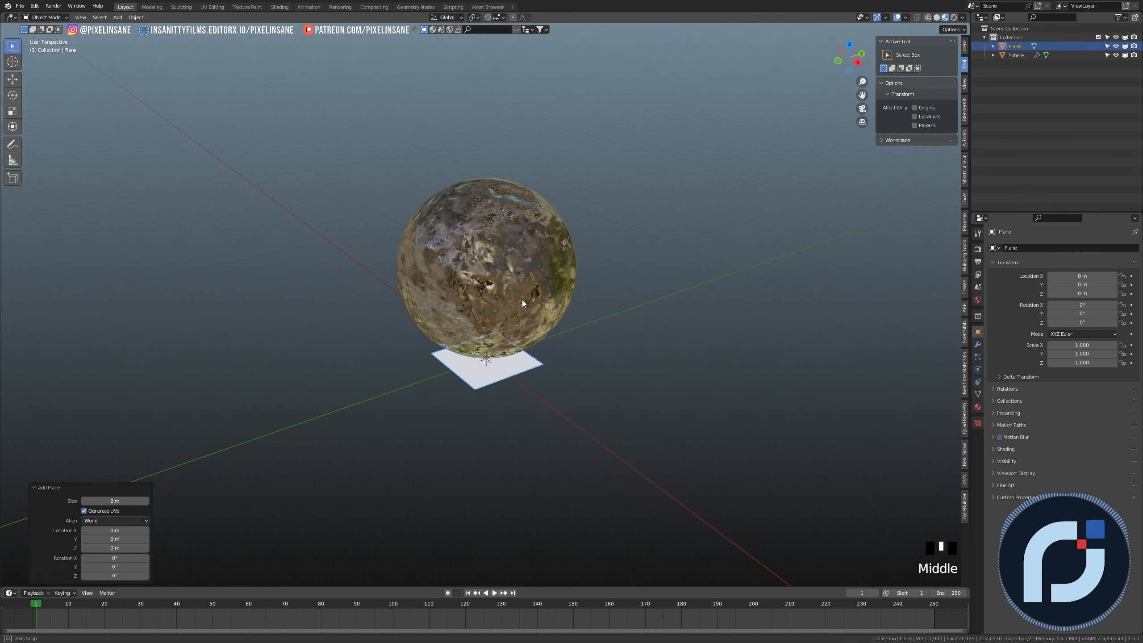
scroll(522, 300, "down", 6)
key("s")
left_click(878, 248)
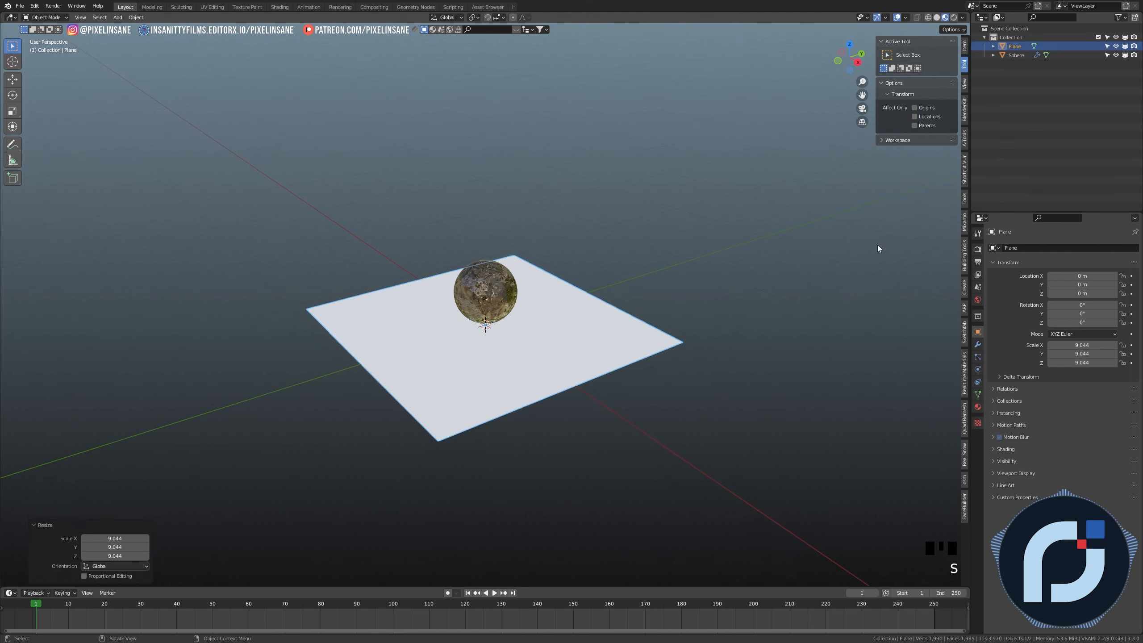
key("s")
left_click(673, 272)
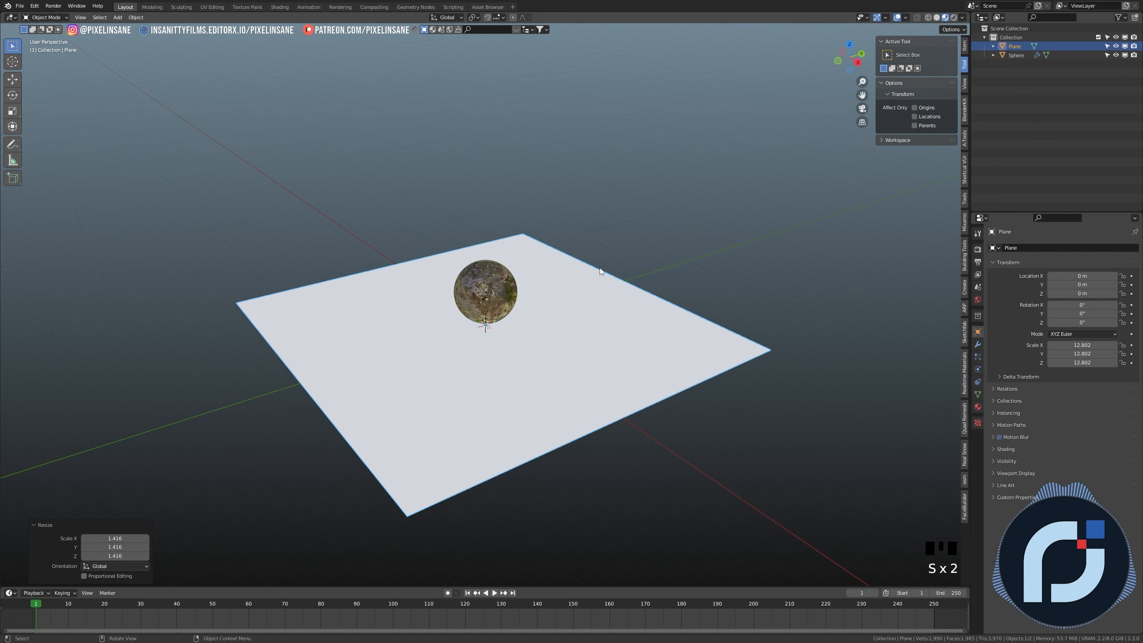
Step: Extrude the plane's rear edge about 17 m straight up along Z to form a backdrop wall
key("Tab")
left_click(619, 277)
scroll(619, 278, "down", 3)
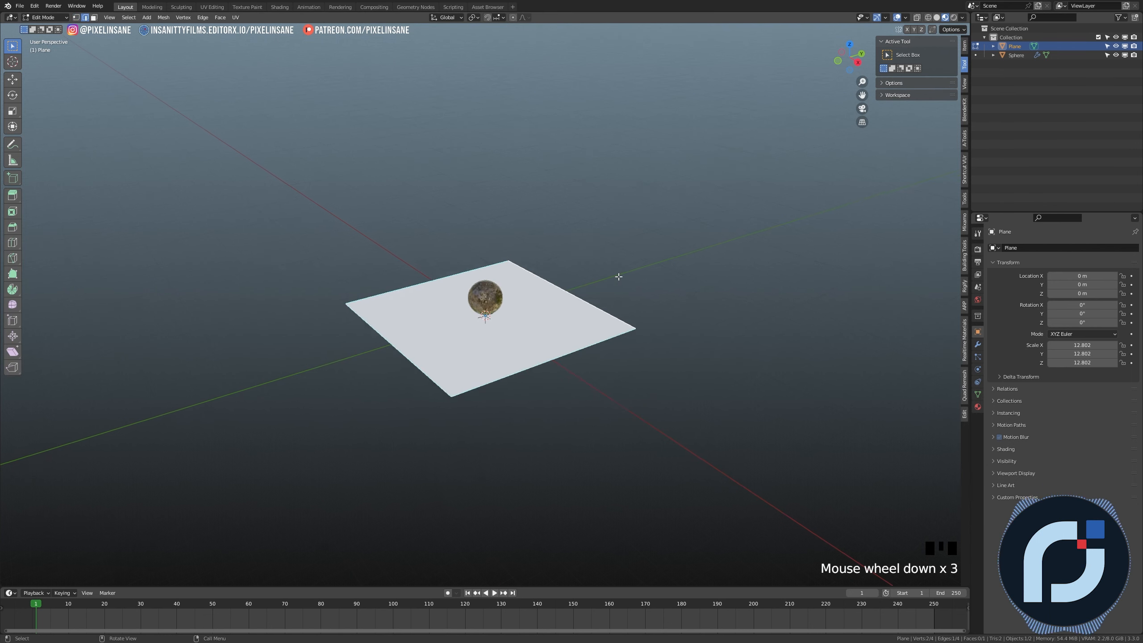
key("e")
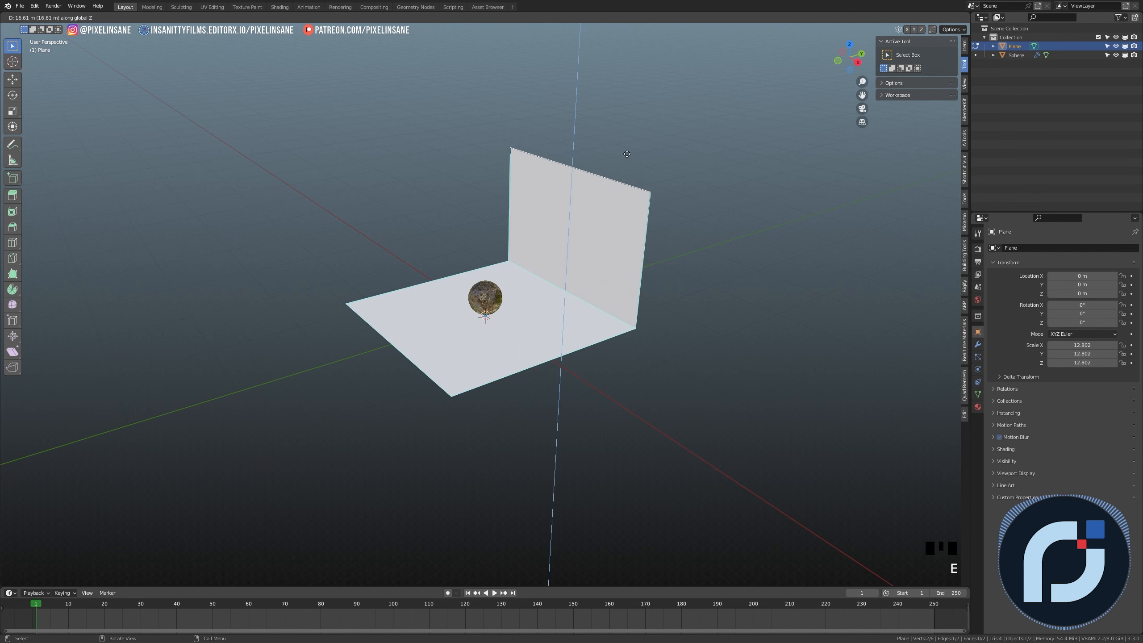
left_click(630, 194)
scroll(601, 298, "up", 2)
key("ctrl+z")
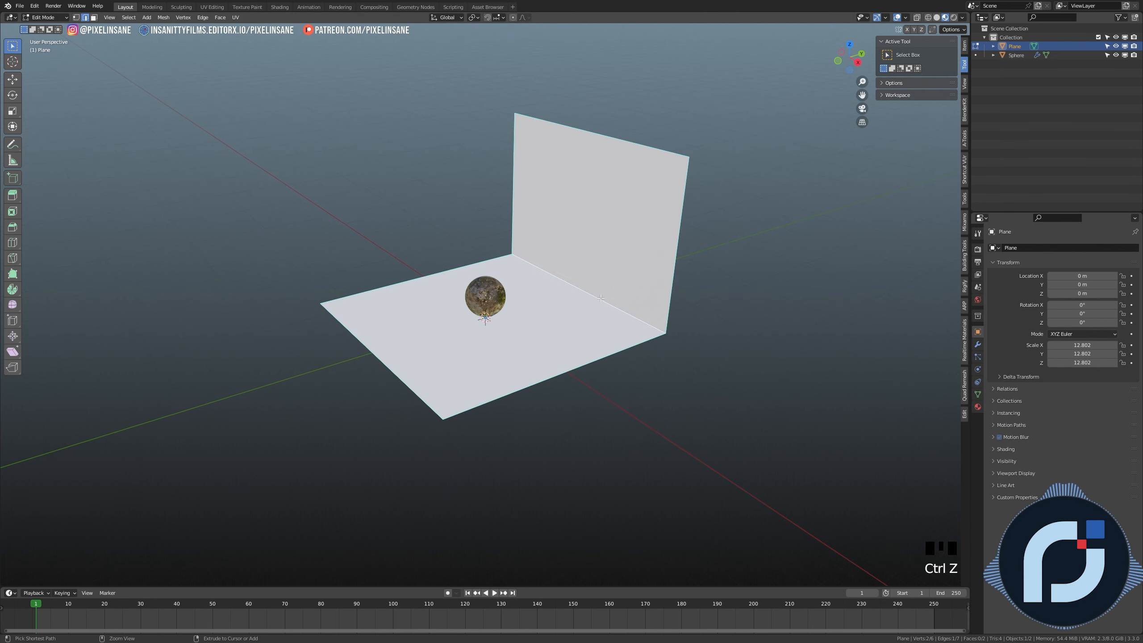
Step: Bevel the edge between floor and wall with a 0.625 m width and 13 segments, and return to Object Mode
key("ctrl+b")
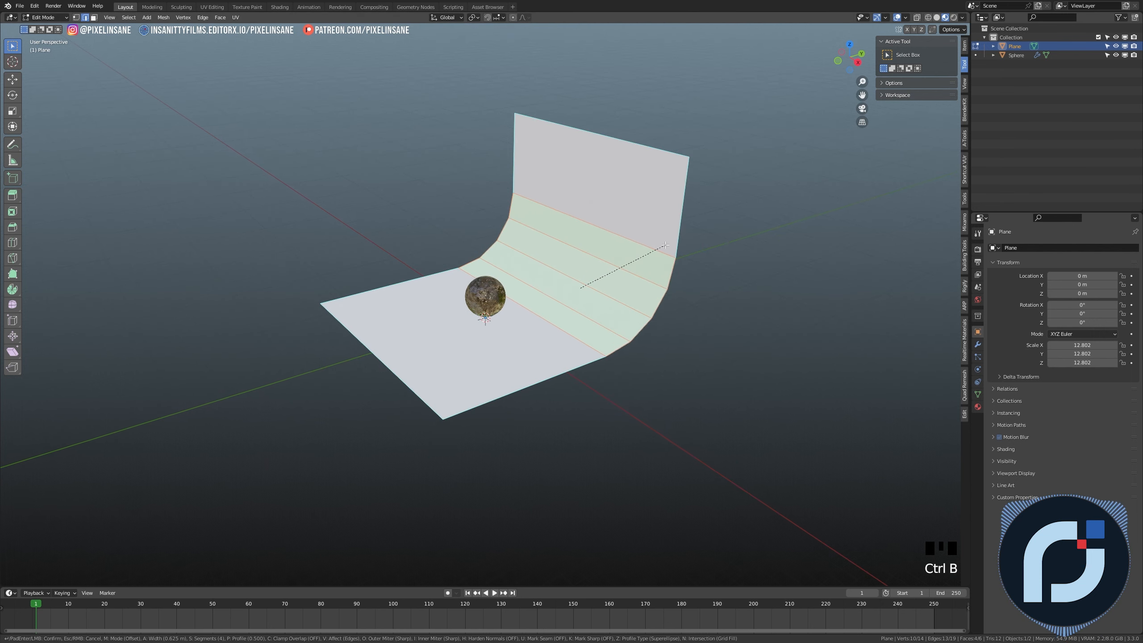
scroll(655, 250, "up", 9)
left_click(661, 245)
scroll(660, 245, "up", 3)
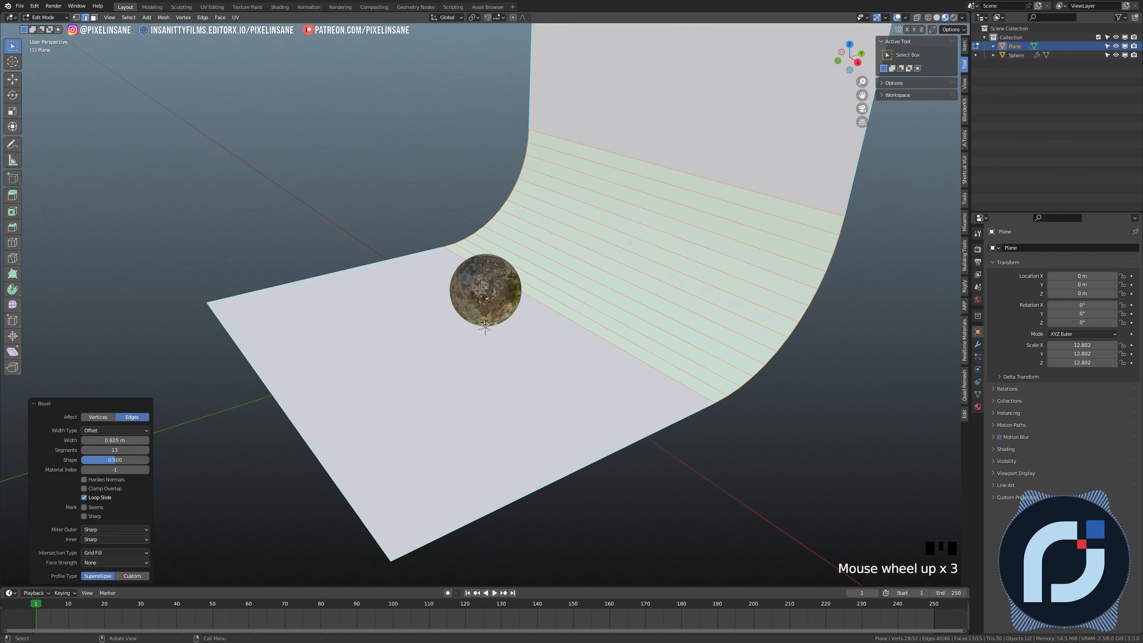
key("Tab")
Step: Shade the curved backdrop smooth
middle_click_drag(629, 241, 702, 189)
right_click(660, 180)
left_click(660, 181)
Step: Create a new material on the backdrop and darken its base color to dark grey
left_click(977, 406)
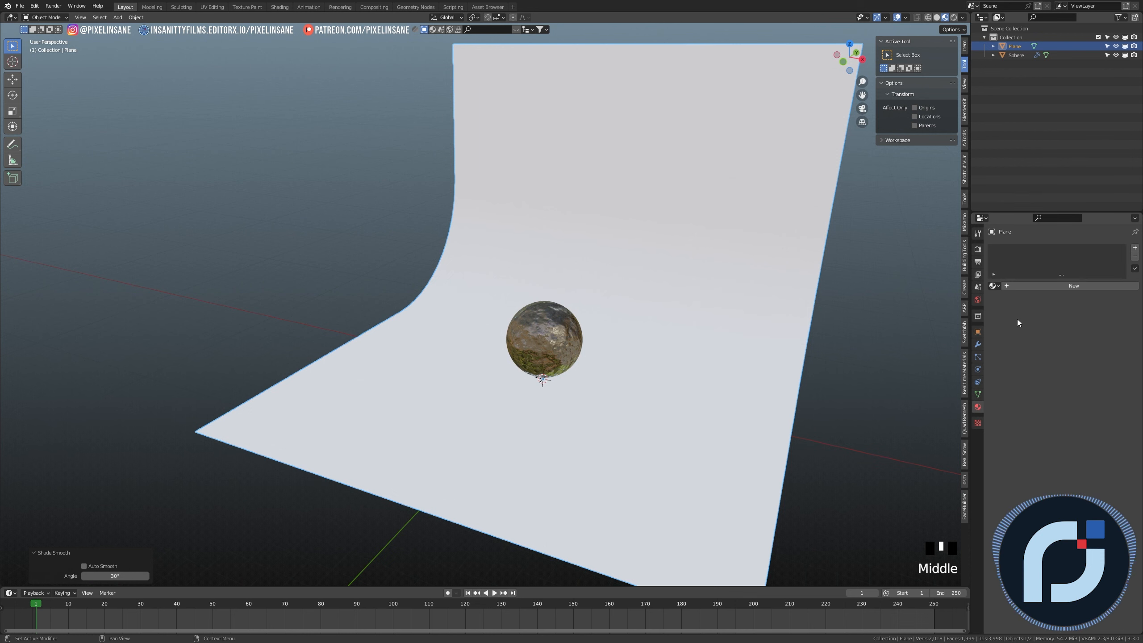
left_click(1066, 286)
left_click(1071, 365)
scroll(1077, 289, "down", 12)
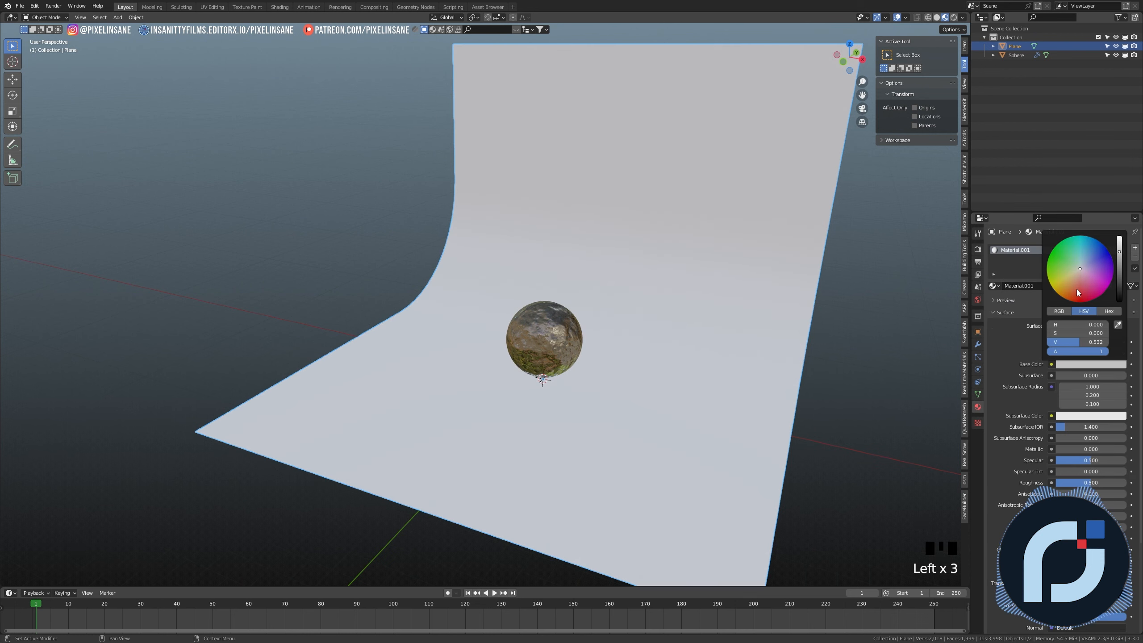
scroll(1077, 289, "up", 2)
scroll(1077, 289, "down", 3)
middle_click_drag(630, 325, 762, 301, "shift")
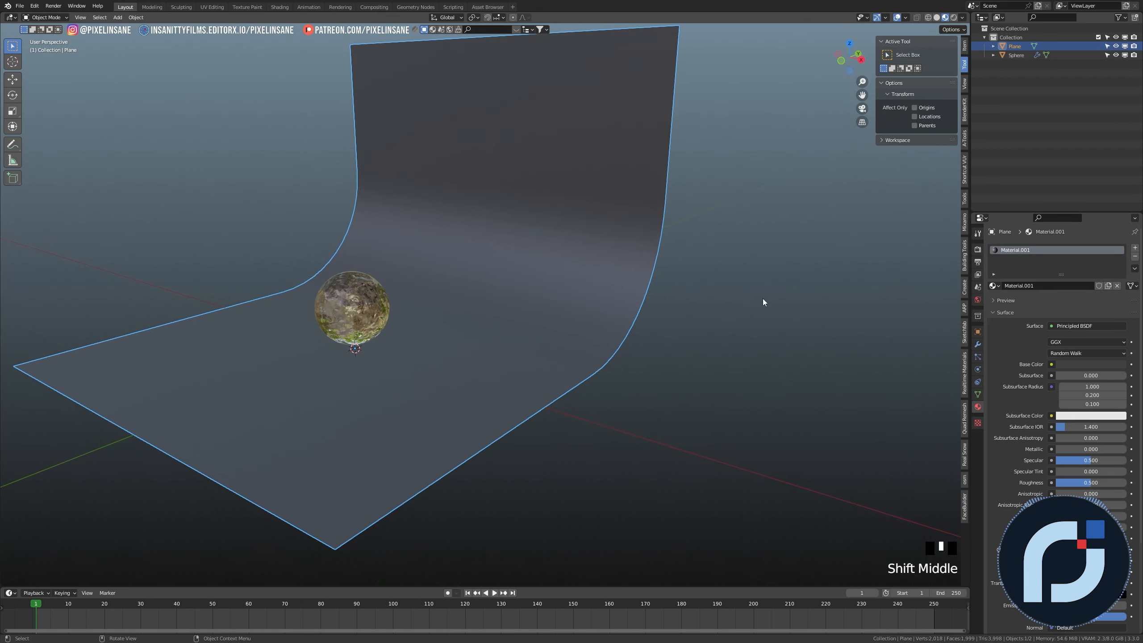
Step: Add an area light to the scene from the right orthographic view in wireframe shading
left_click(791, 301)
key("KP_3")
key("shift+z")
middle_click_drag(414, 112, 492, 218, "shift")
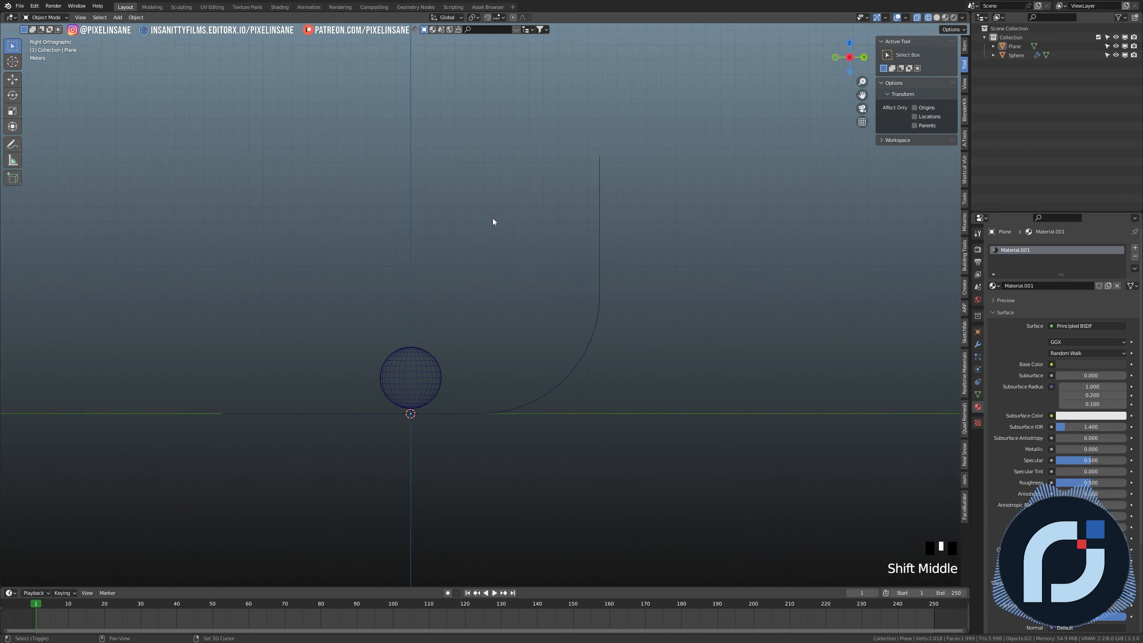
key("shift+a")
mouse_move(430, 333)
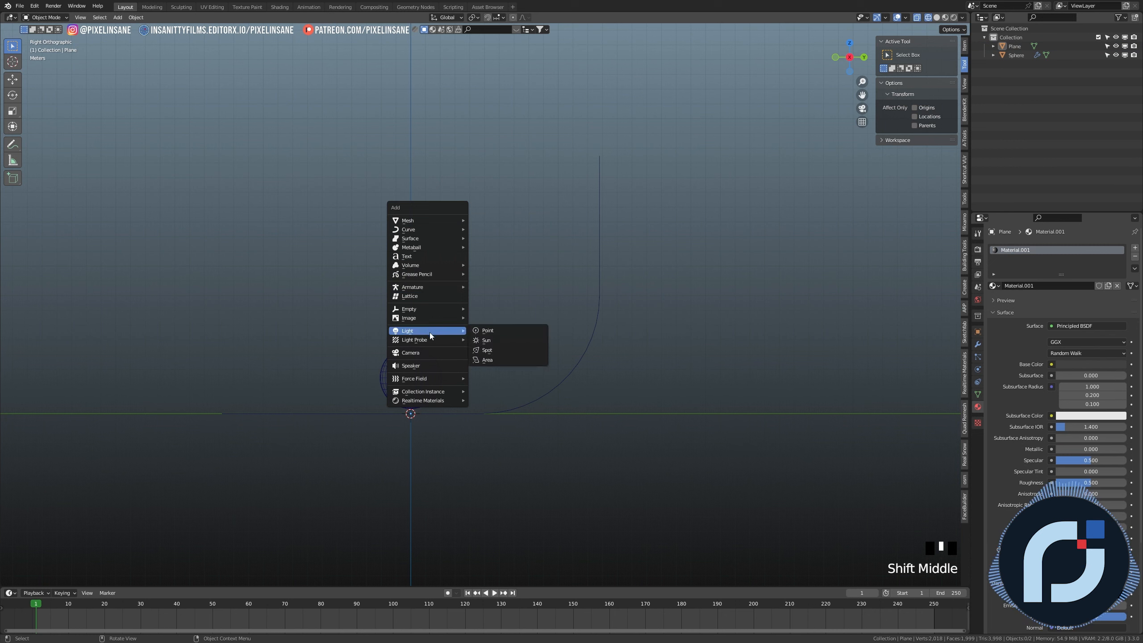
left_click(493, 358)
scroll(492, 356, "down", 3)
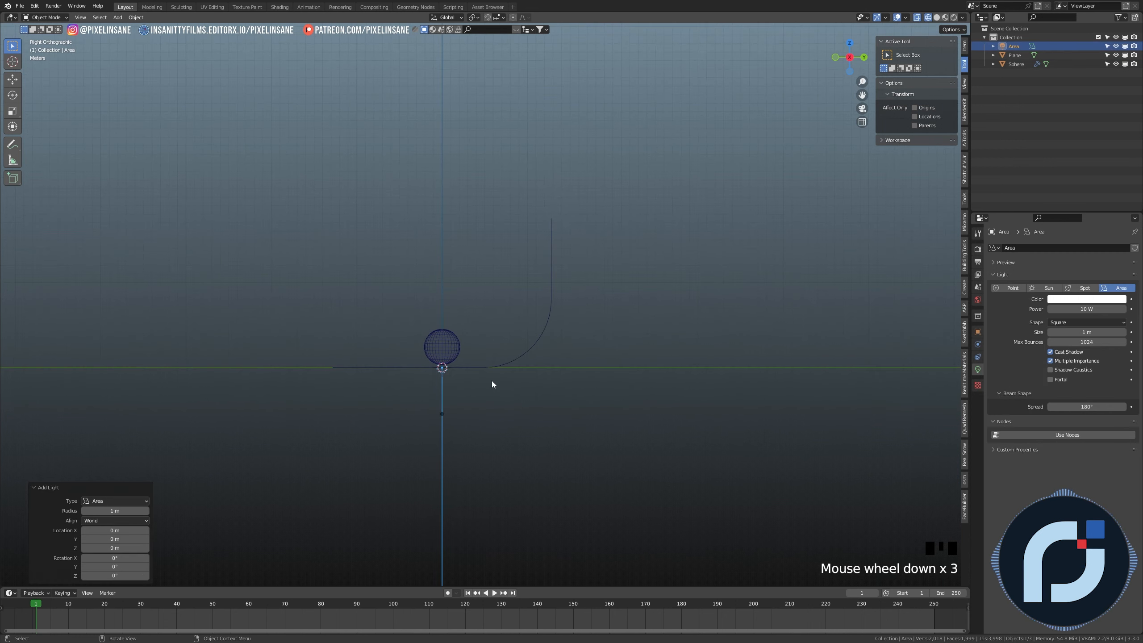
Step: Move the area light to about Y -9.8 m, Z 19.6 m and rotate it to aim at the sphere
key("g")
left_click(410, 194)
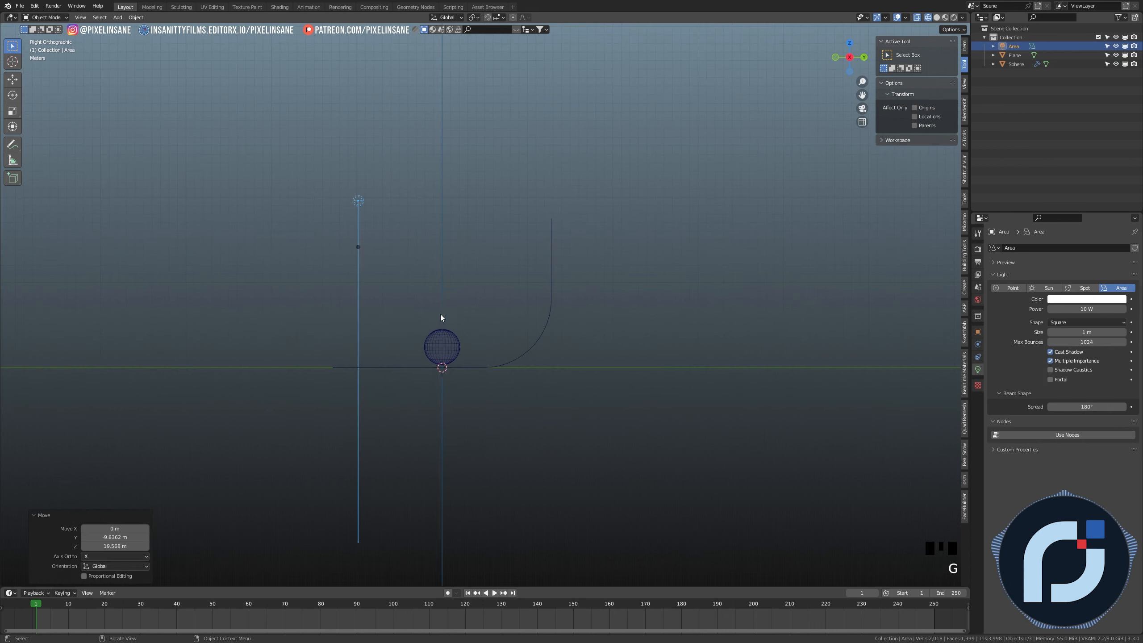
key("r")
left_click(566, 320)
middle_click_drag(566, 320, 476, 279)
Step: Enlarge the area light in several scaling passes, finishing with a factor of about 1.63, until it is wider than the backdrop
key("s")
left_click(803, 298)
key("s")
left_click(805, 349)
key("s")
left_click(833, 387)
key("s")
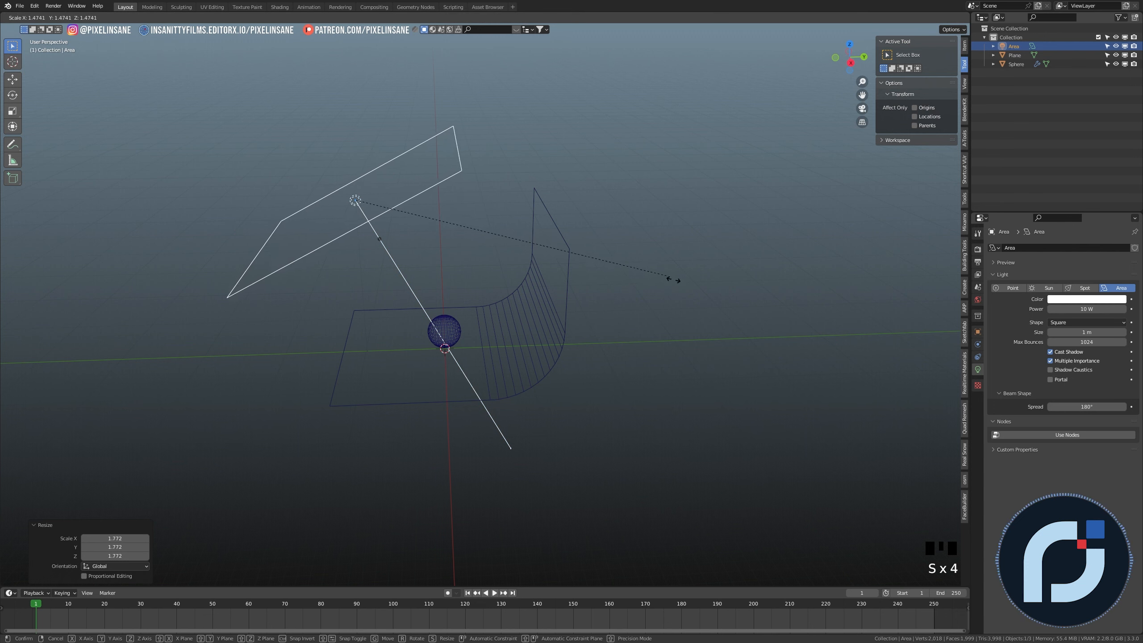
left_click(674, 279)
middle_click_drag(598, 240, 593, 184)
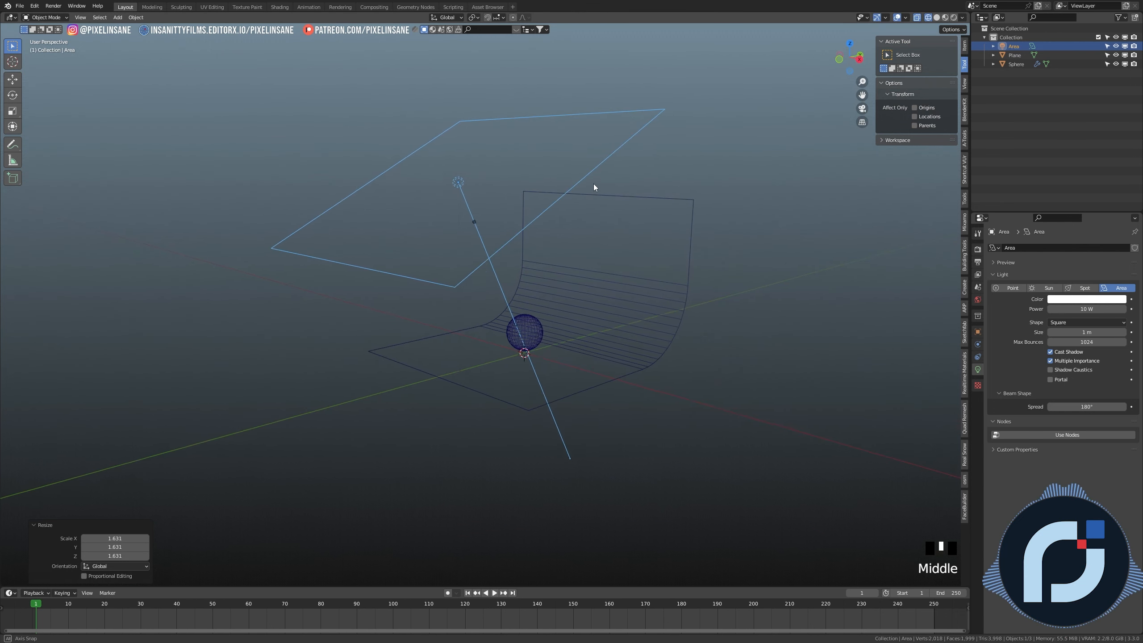
Step: Switch the viewport from wireframe back to Material Preview shading
key("shift+z")
key("z")
left_click(603, 229)
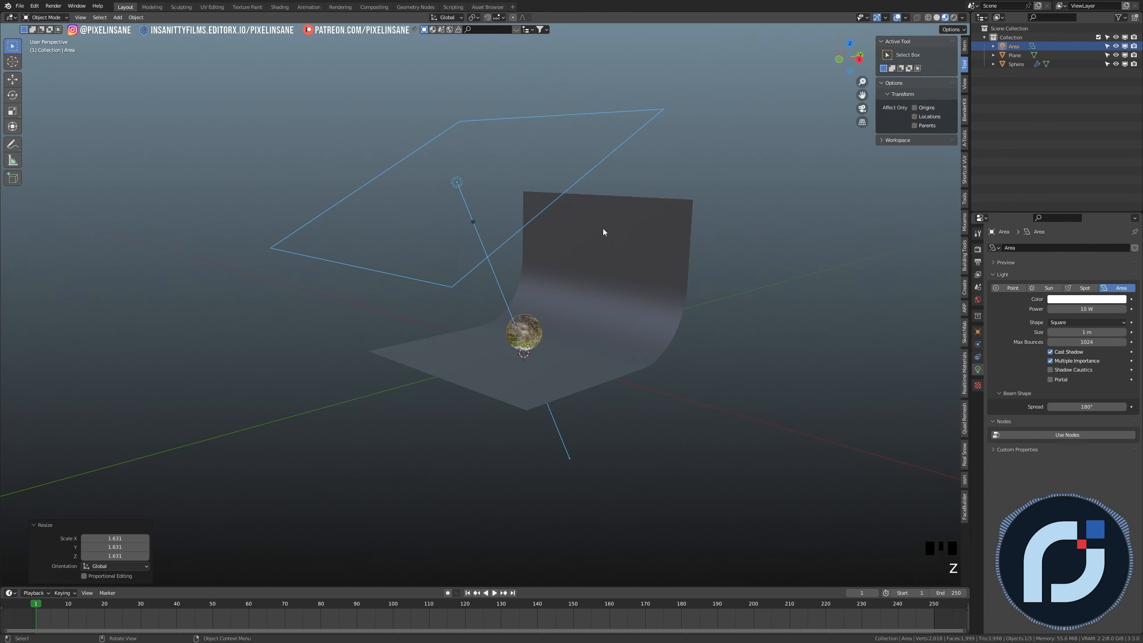
Step: Enable Scene Lights and Scene World in the viewport shading and set the area light's power to 10000 W
middle_click_drag(603, 228, 525, 235, "shift")
left_click(963, 17)
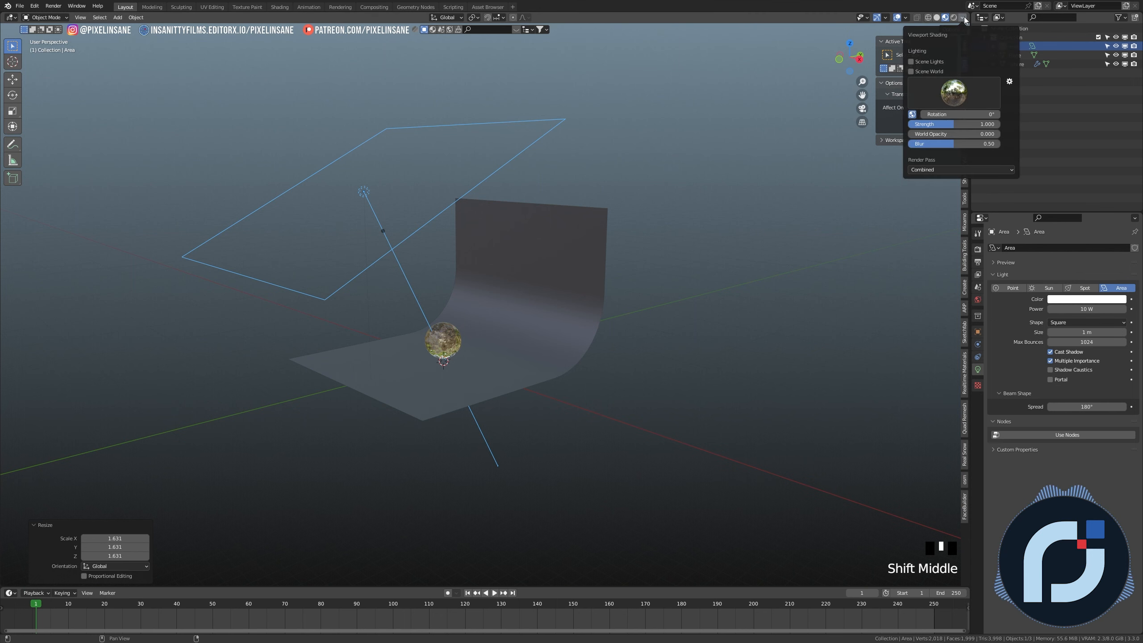
left_click(918, 62)
left_click(913, 72)
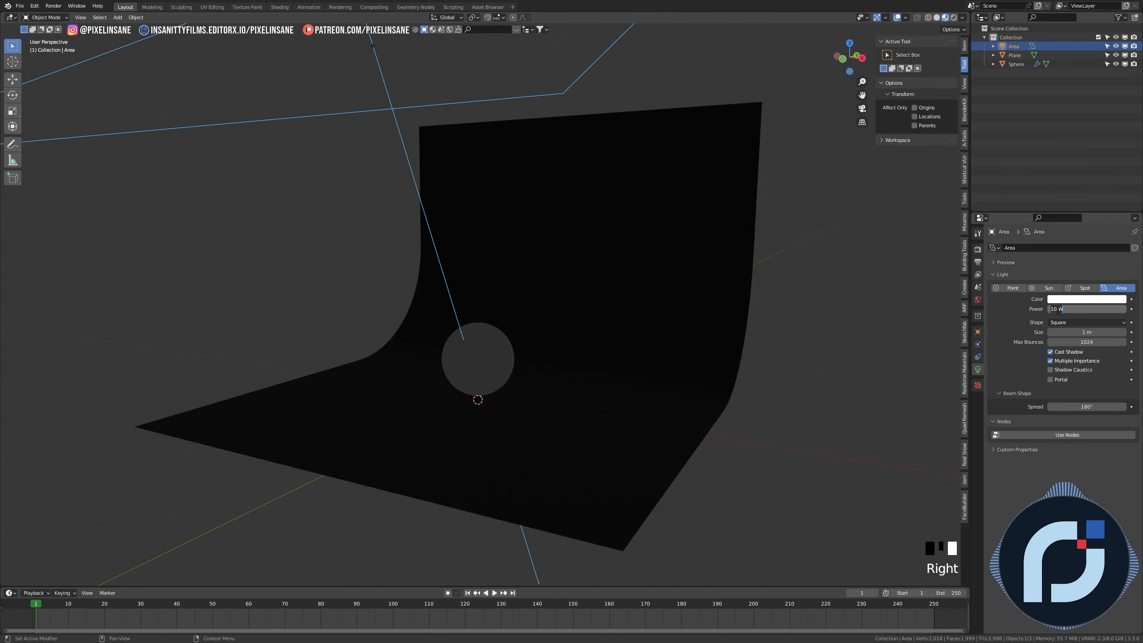
key("Return")
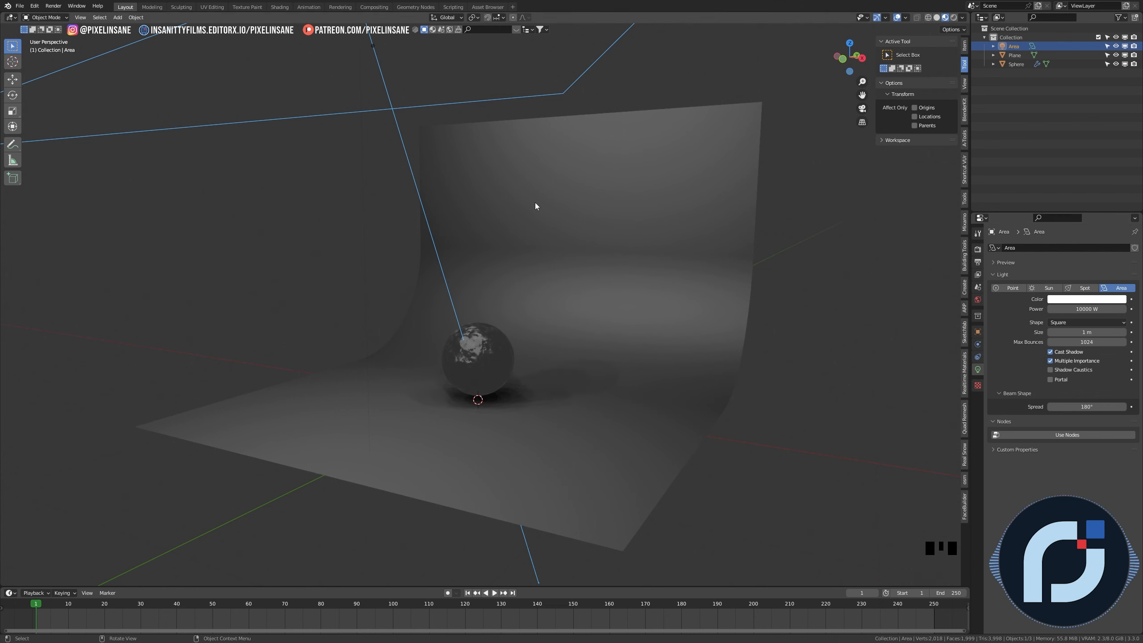
Step: Set the world background strength to 0 in rendered shading and return the viewport to Material Preview
left_click(954, 18)
left_click(978, 299)
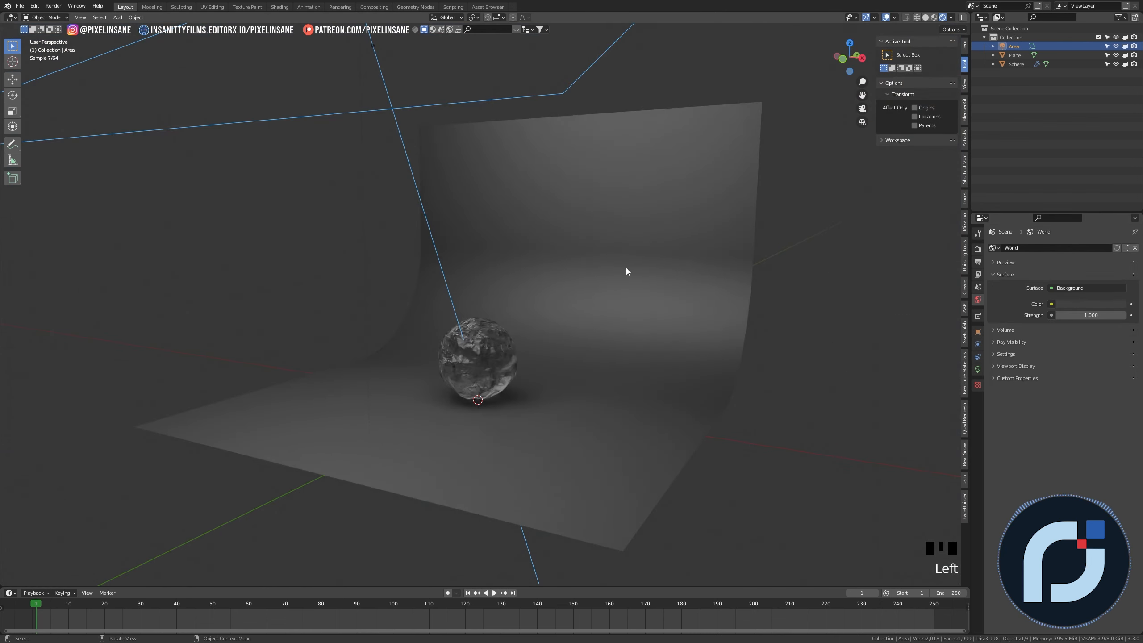
left_click_drag(1085, 314, 1053, 315)
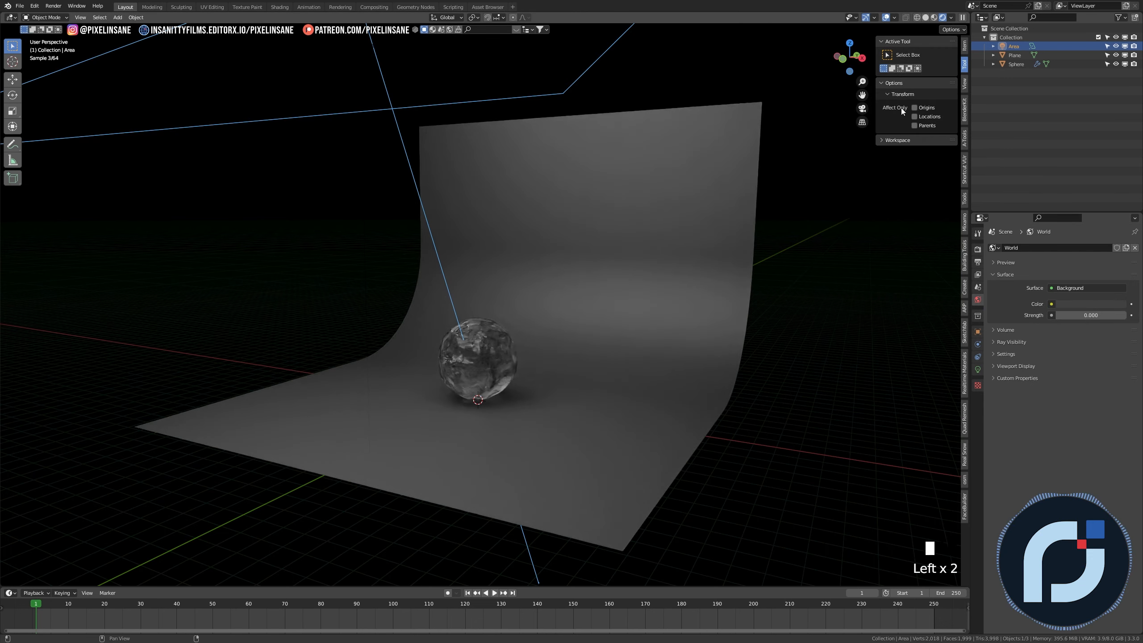
left_click(932, 18)
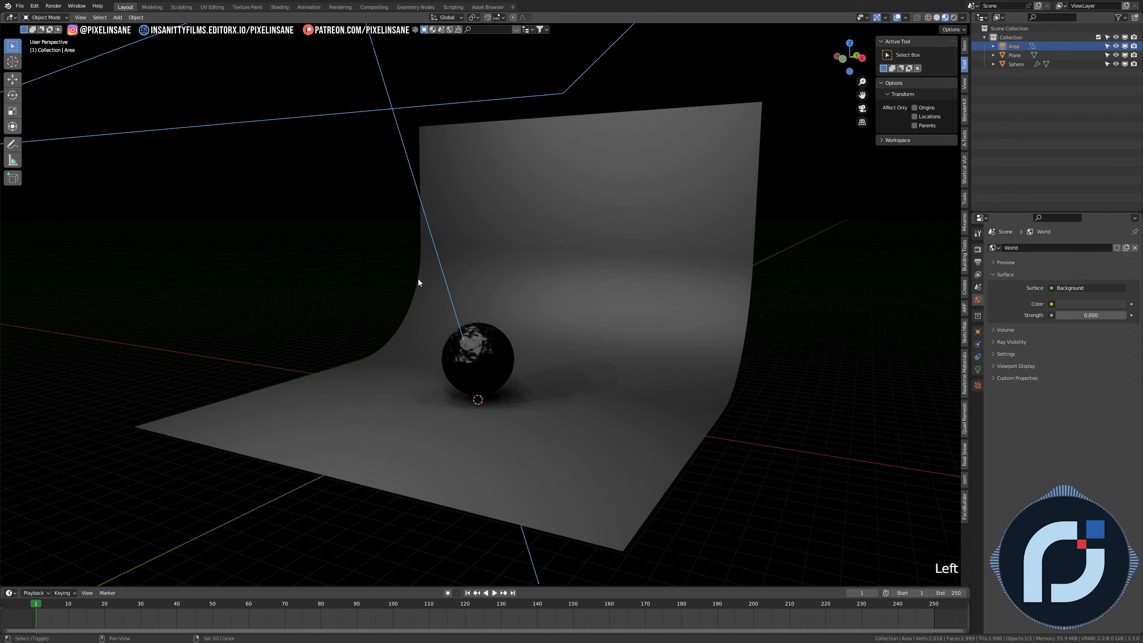
Step: Add a camera to the scene
key("shift+a")
mouse_move(418, 279)
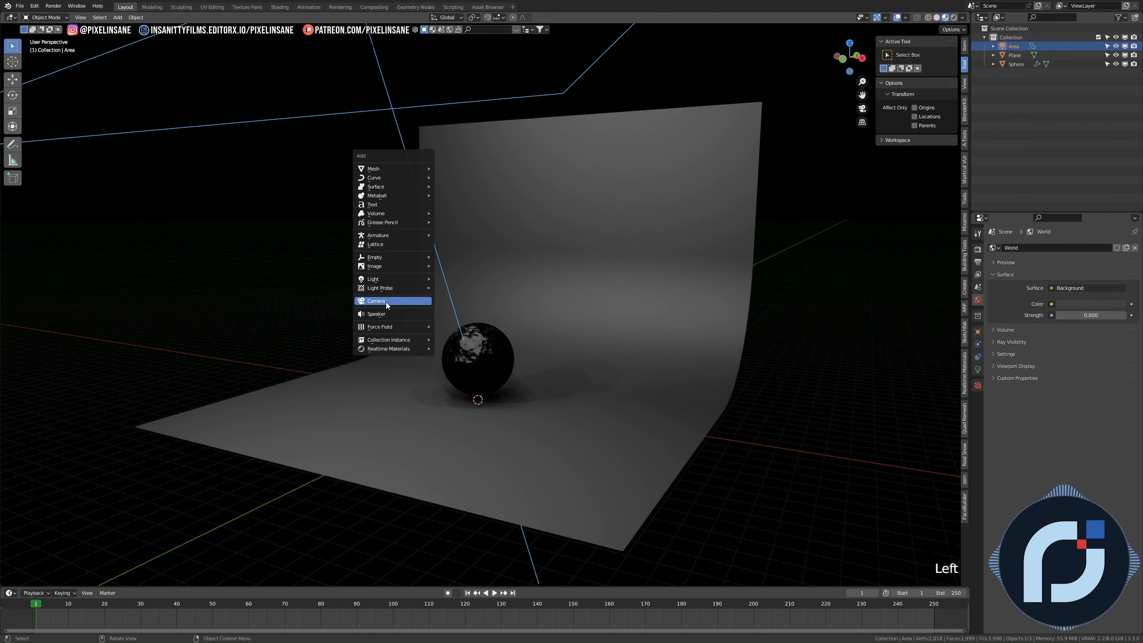
left_click(385, 301)
Step: Align the camera to a close-up view of the sphere and shift it to roughly centre the sphere in the frame
scroll(512, 358, "up", 2)
middle_click_drag(513, 358, 564, 309, "shift")
scroll(515, 310, "up", 3)
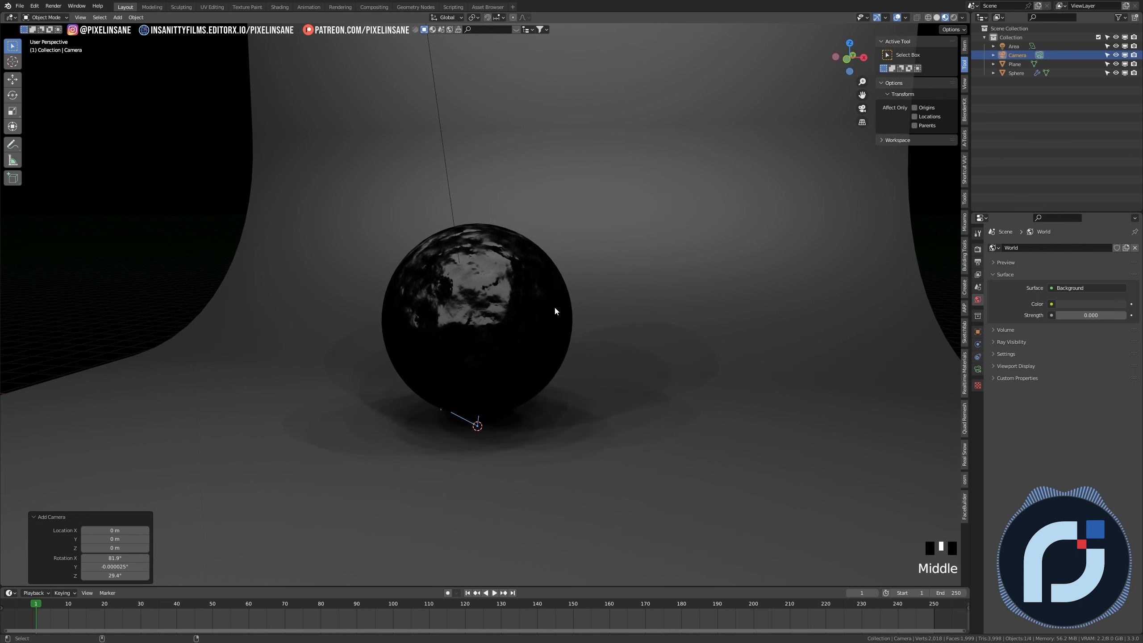
key("ctrl+alt+KP_0")
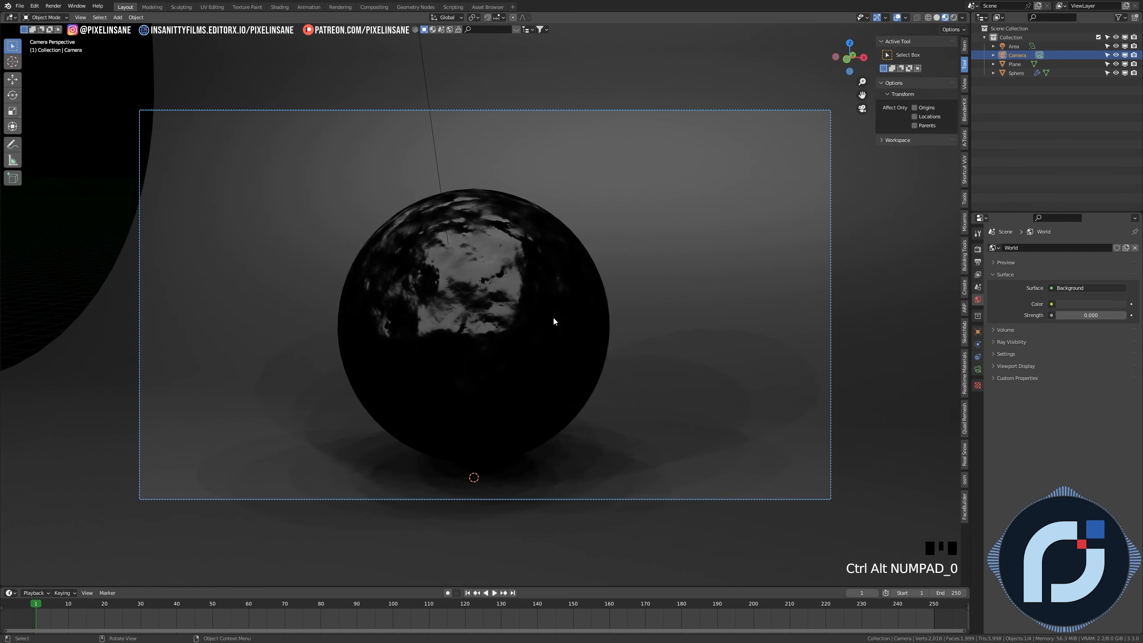
key("g")
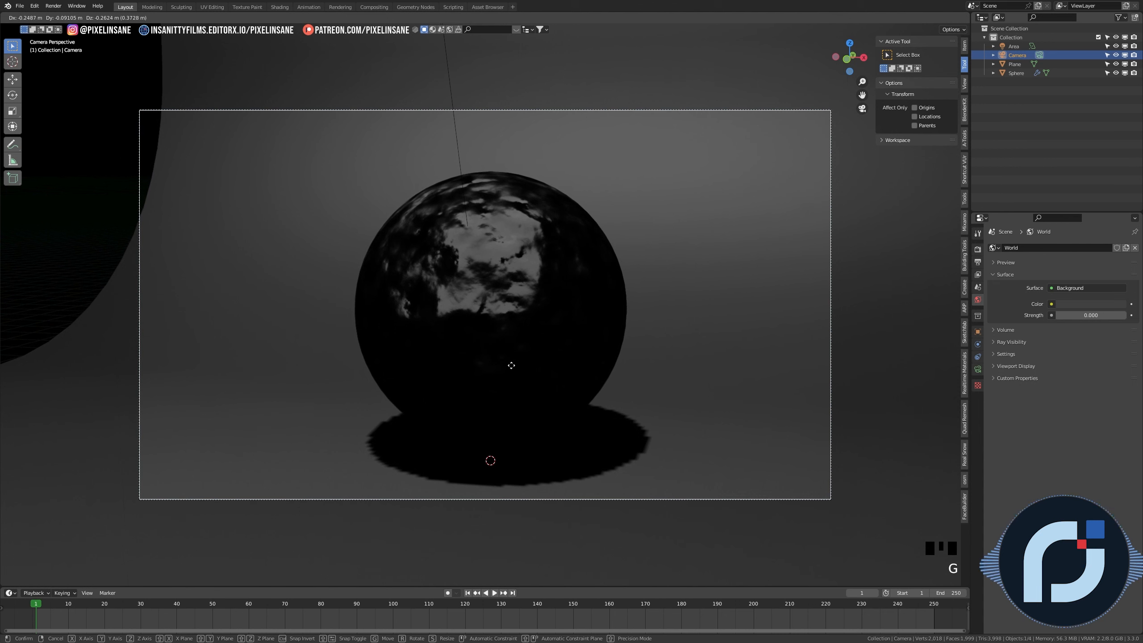
left_click(653, 258)
Step: Scale up the curved backdrop plane by a factor of about 1.396
left_click(689, 220)
key("s")
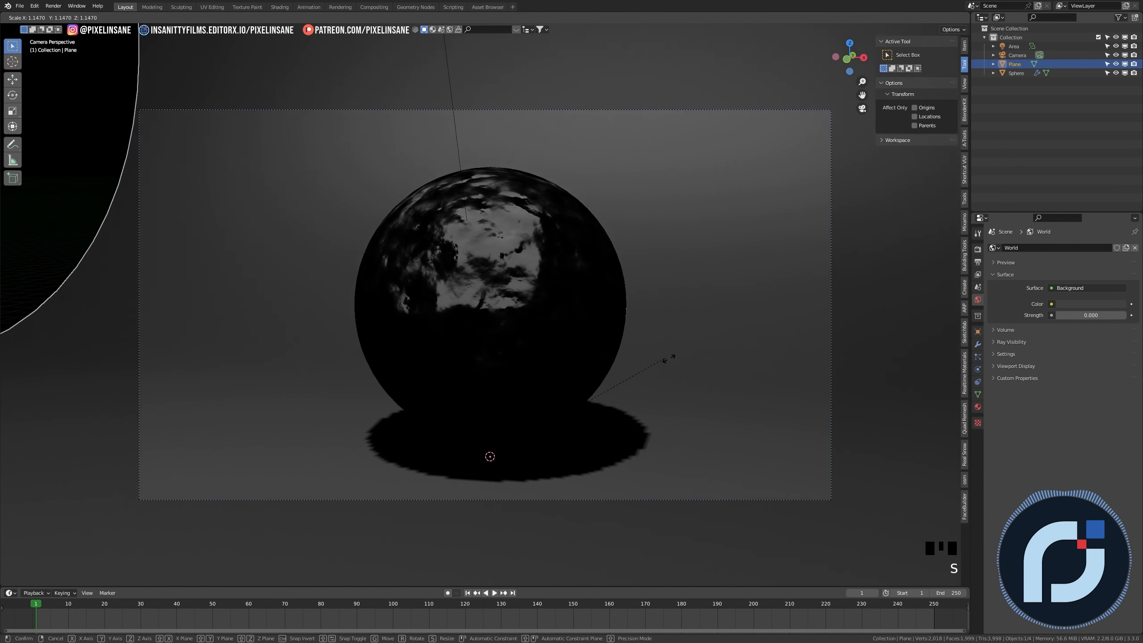
left_click(712, 362)
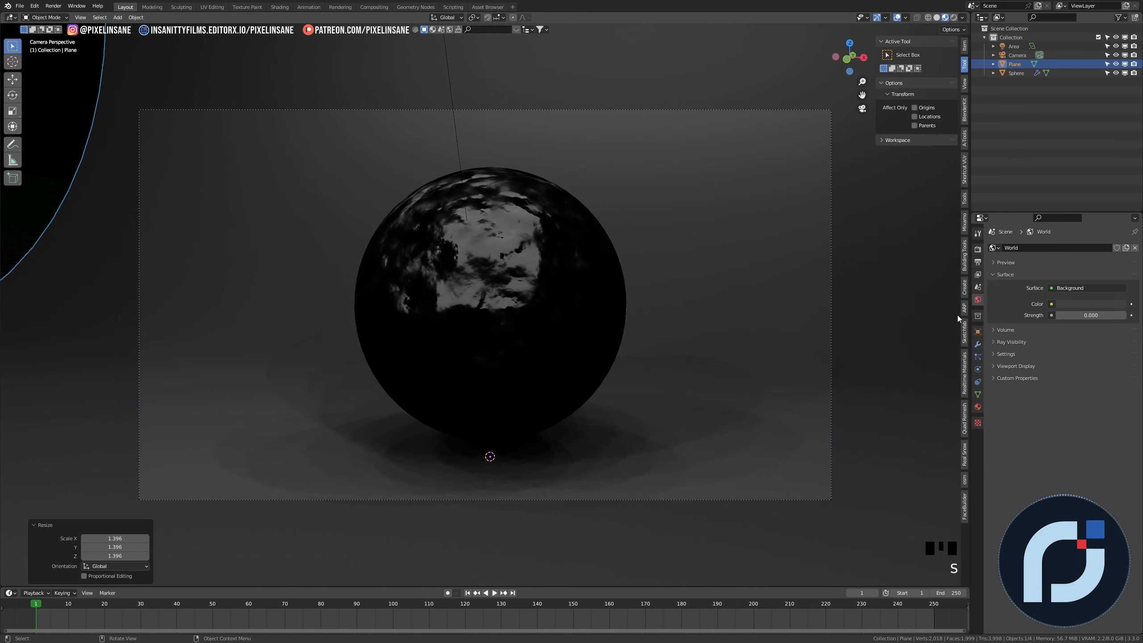
Step: Lighten the backdrop material's base color to a grey with an HSV value of about 0.104
left_click(978, 407)
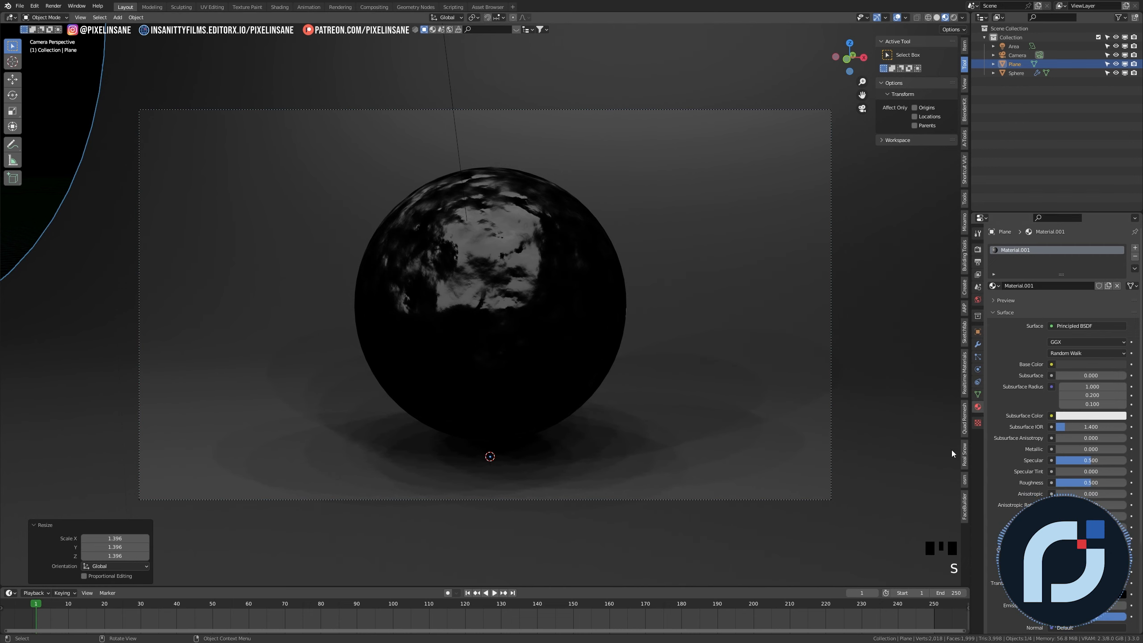
left_click(1091, 364)
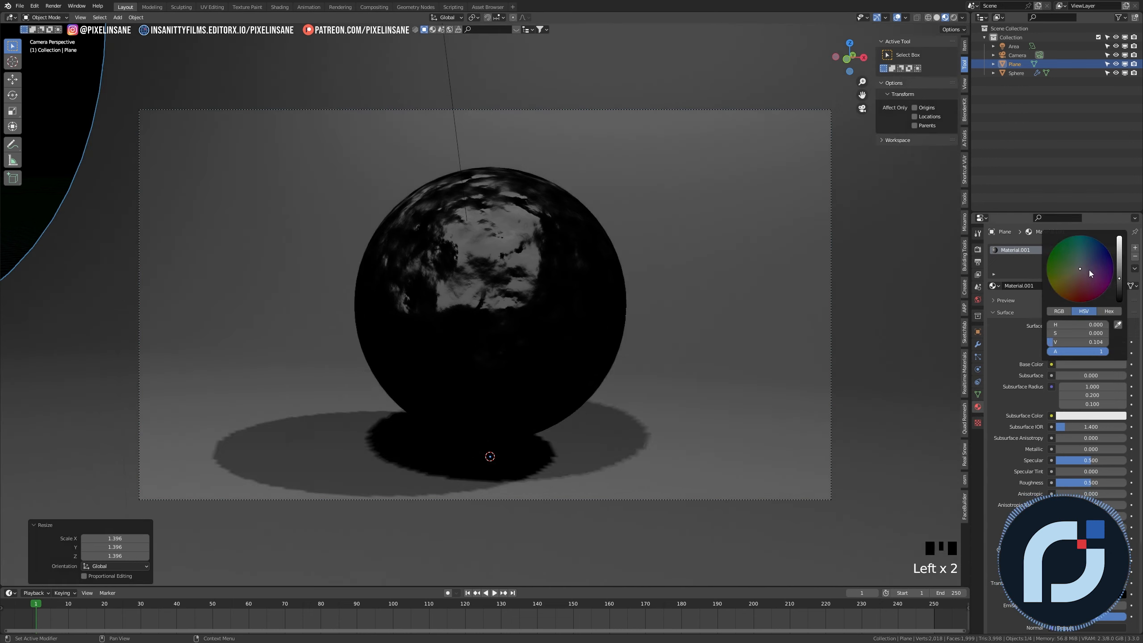
left_click(309, 235)
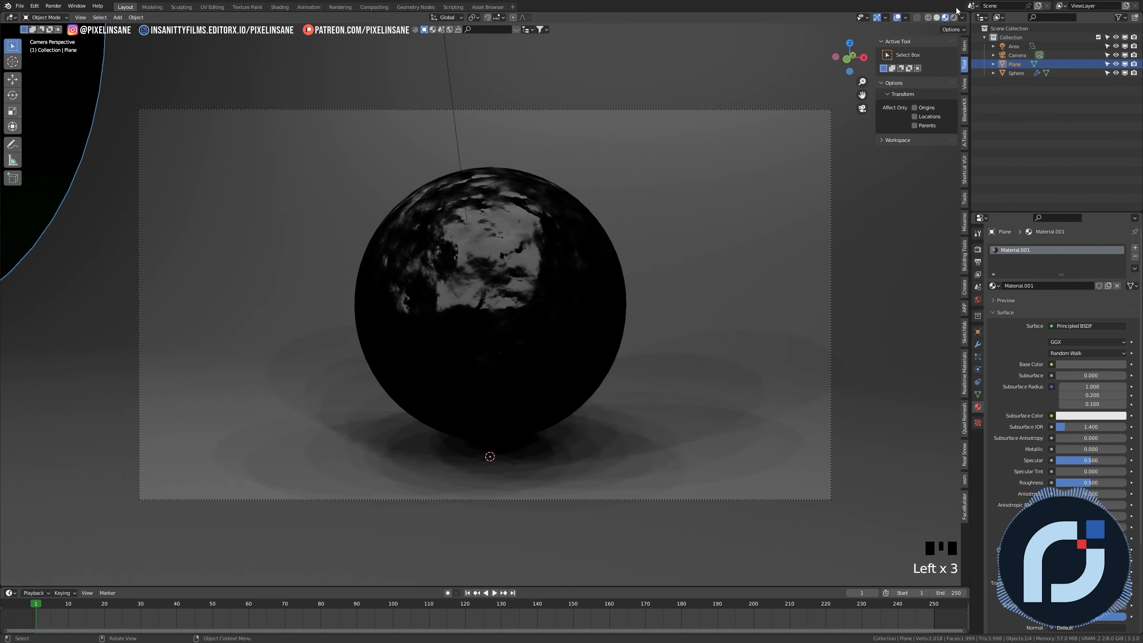
Step: Switch to a rendered preview and set the Cycles max bounces to 16 for total, diffuse, glossy, transmission and volume light paths
left_click(953, 17)
left_click(962, 17)
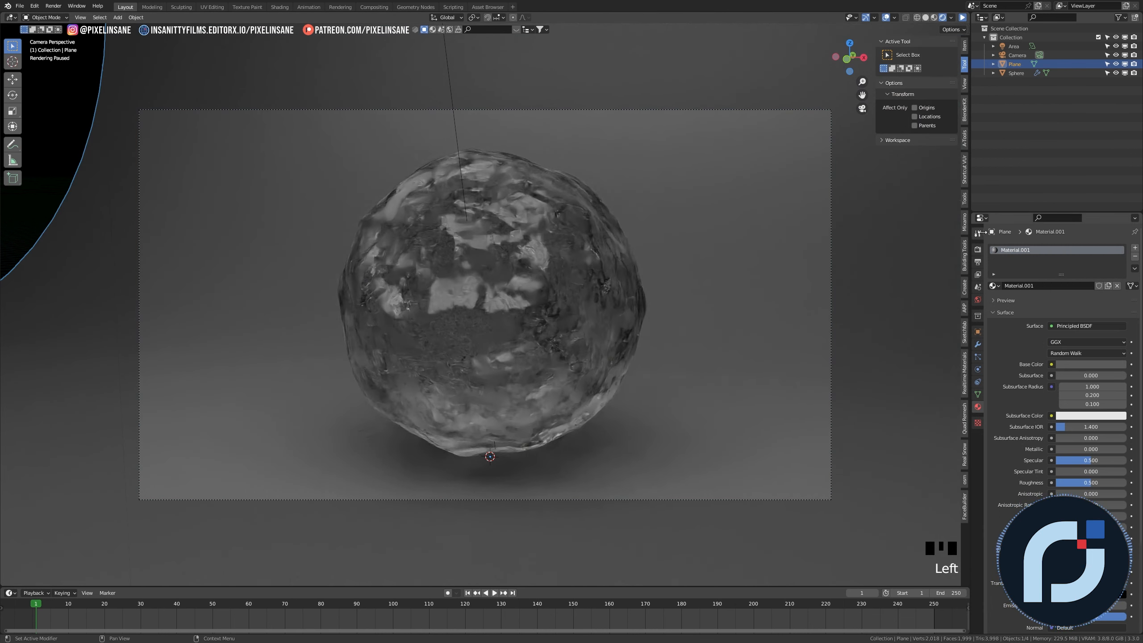
left_click(978, 250)
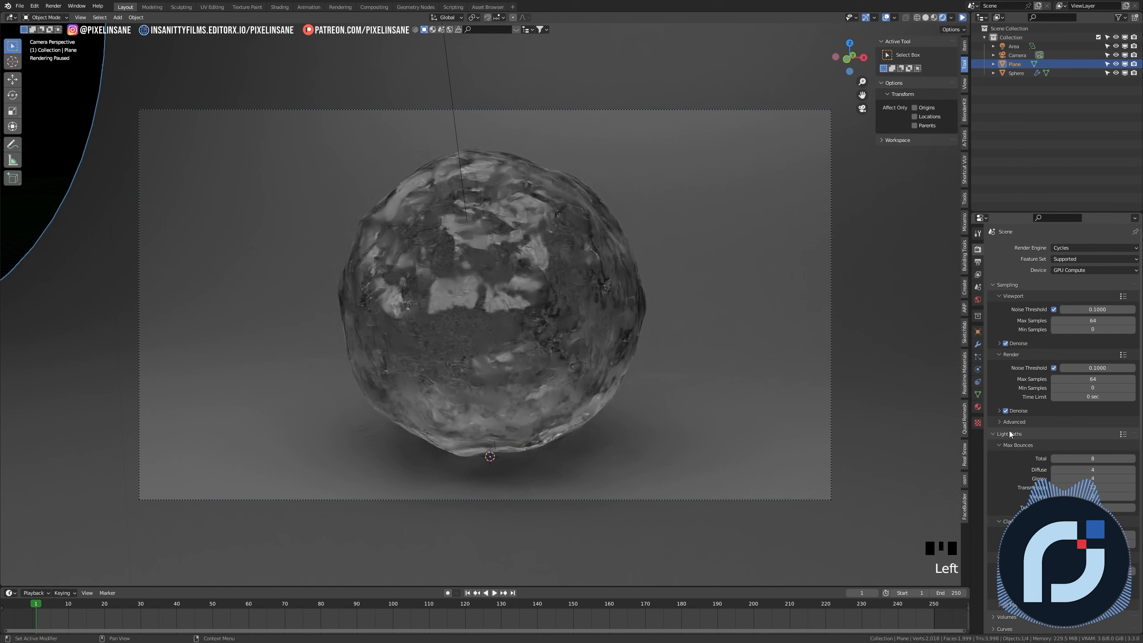
left_click(1123, 433)
left_click(1105, 382)
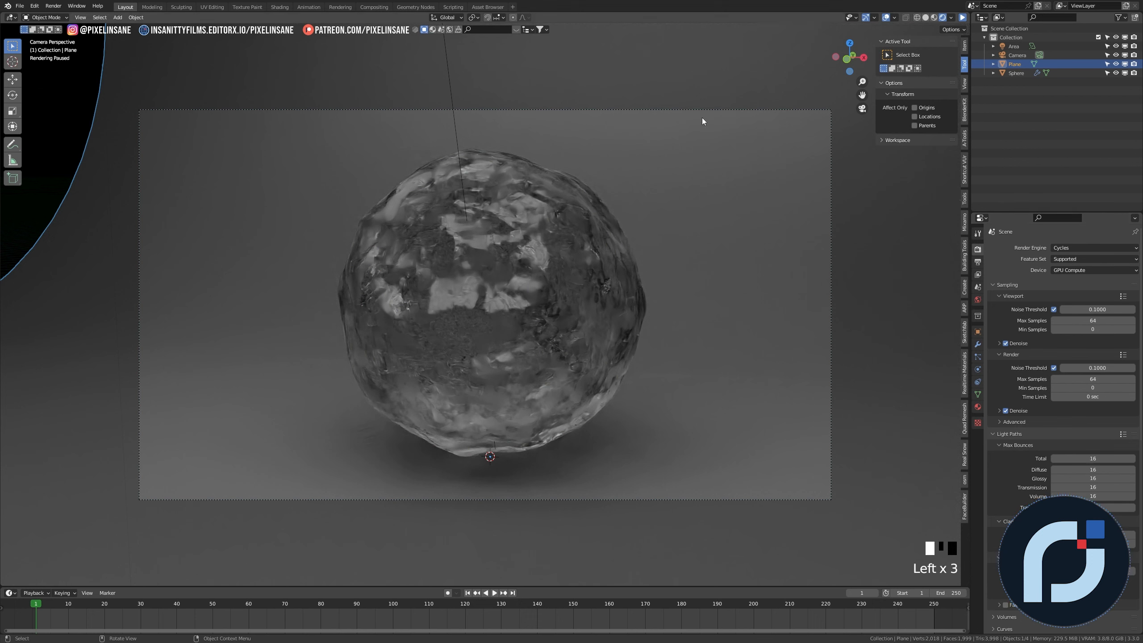
left_click(963, 17)
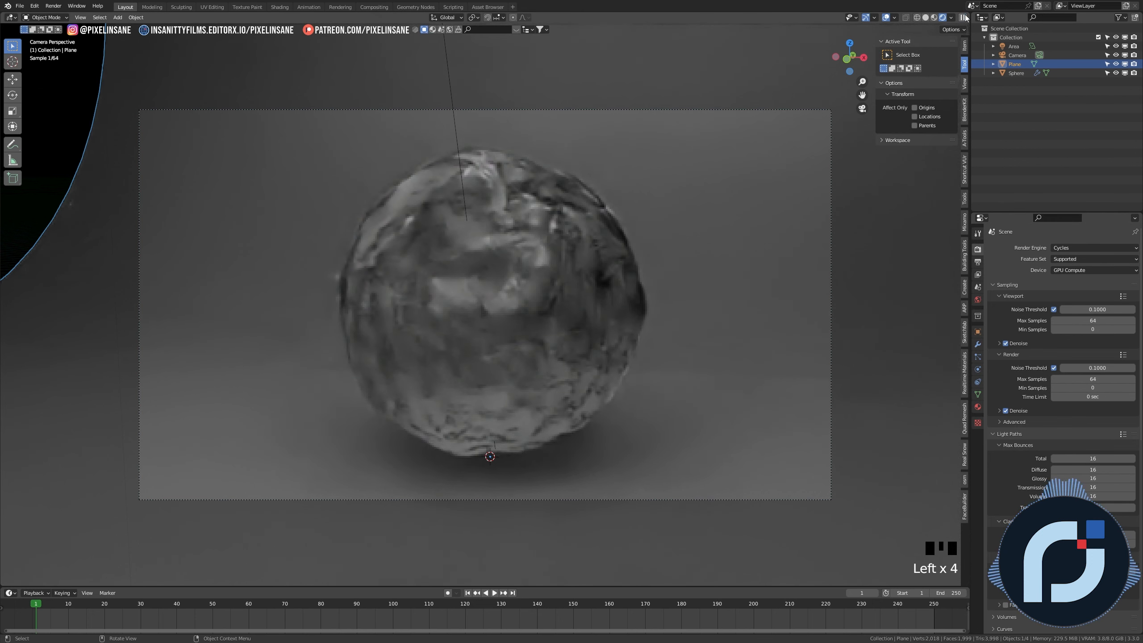
Step: Use an Environment Texture for the world color and load empty_warehouse_01_1k.hdr from the HDRI folder
middle_click_drag(855, 203, 894, 204)
scroll(894, 204, "up", 1)
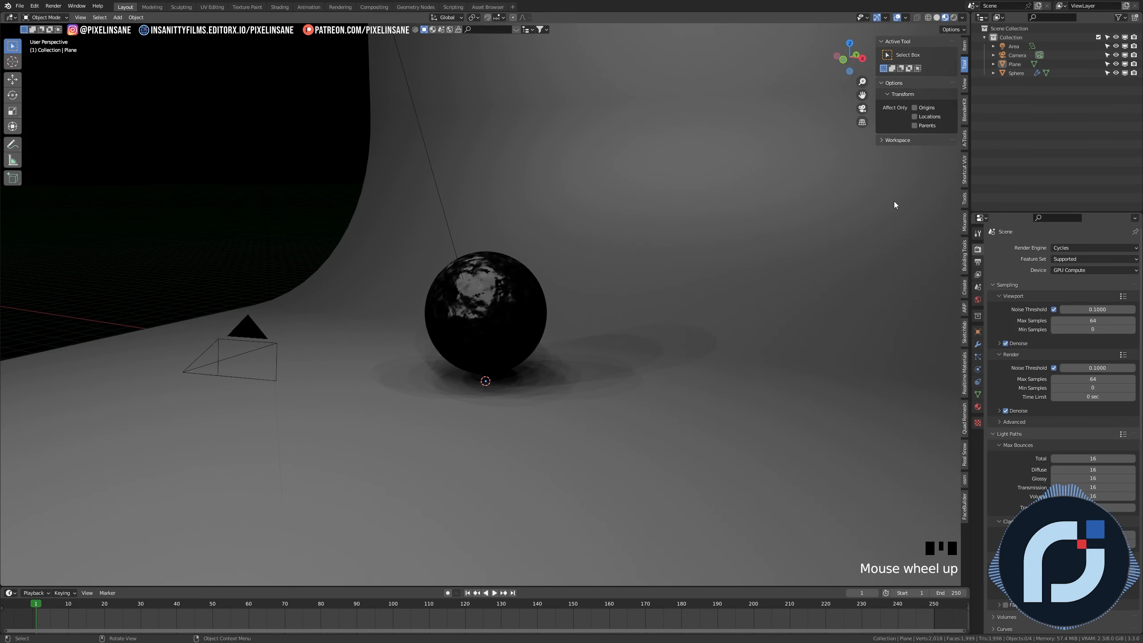
left_click(978, 299)
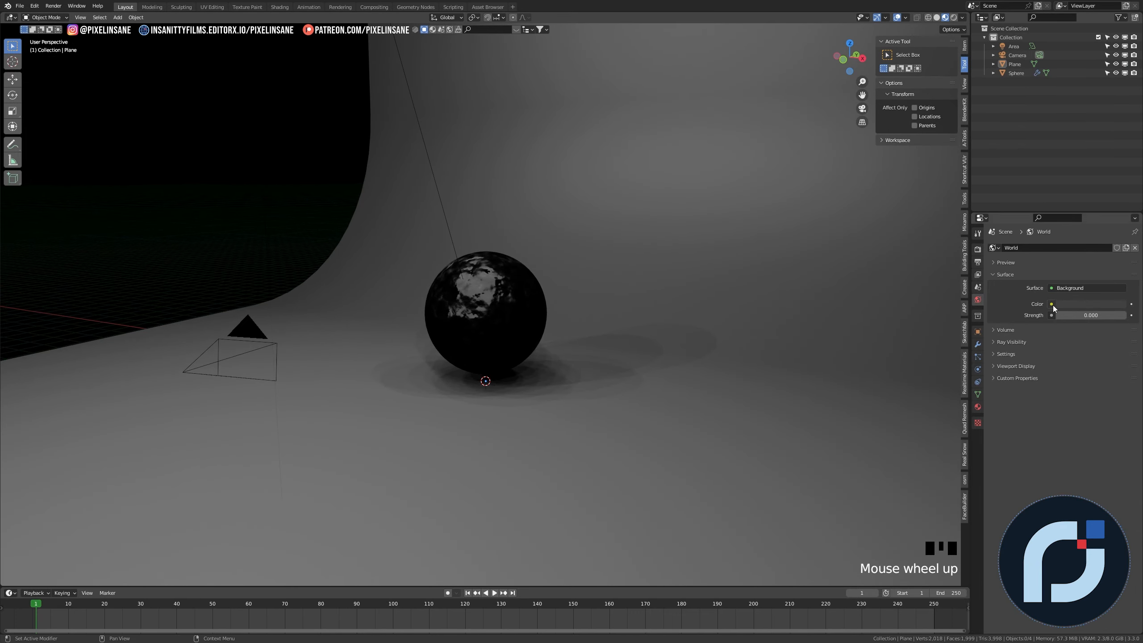
left_click(1052, 306)
left_click(957, 342)
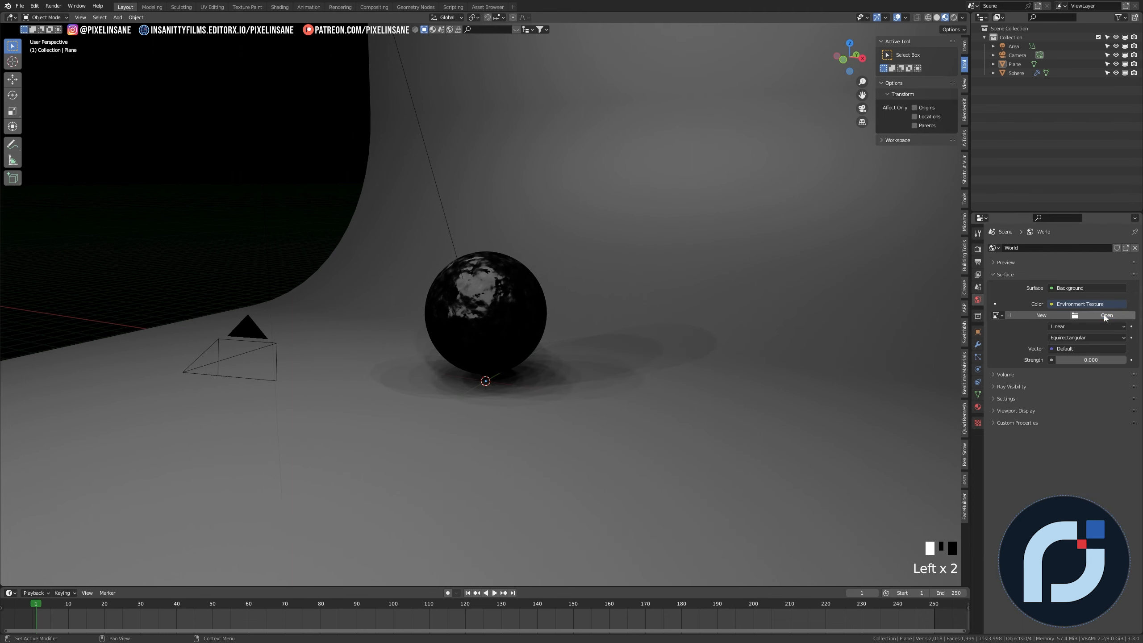
left_click(1105, 316)
double_click(396, 259)
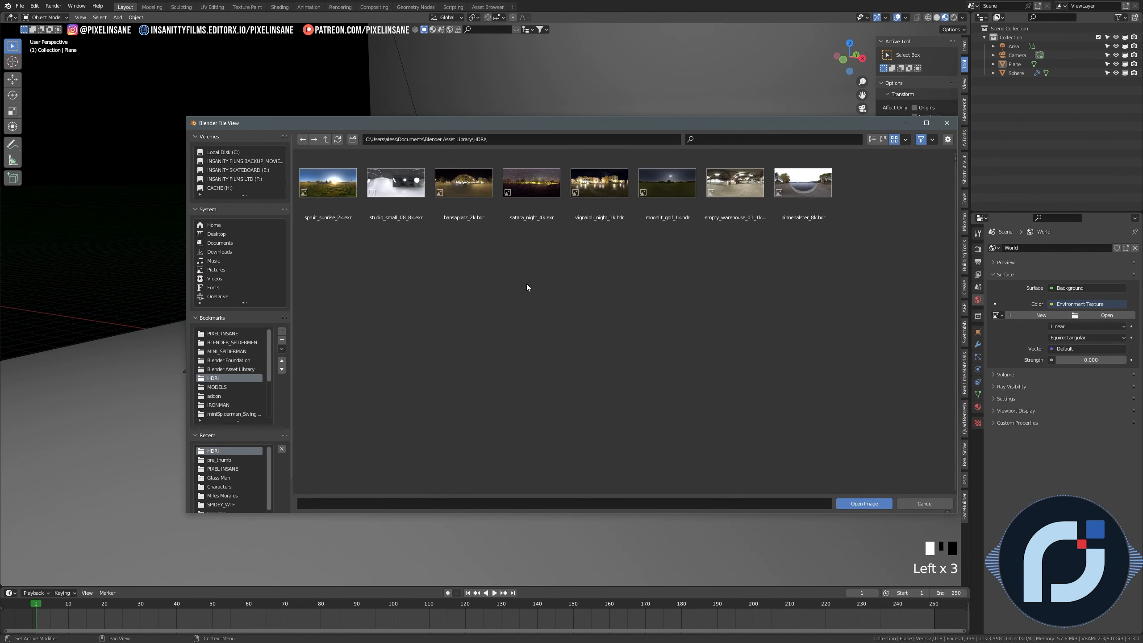
double_click(735, 182)
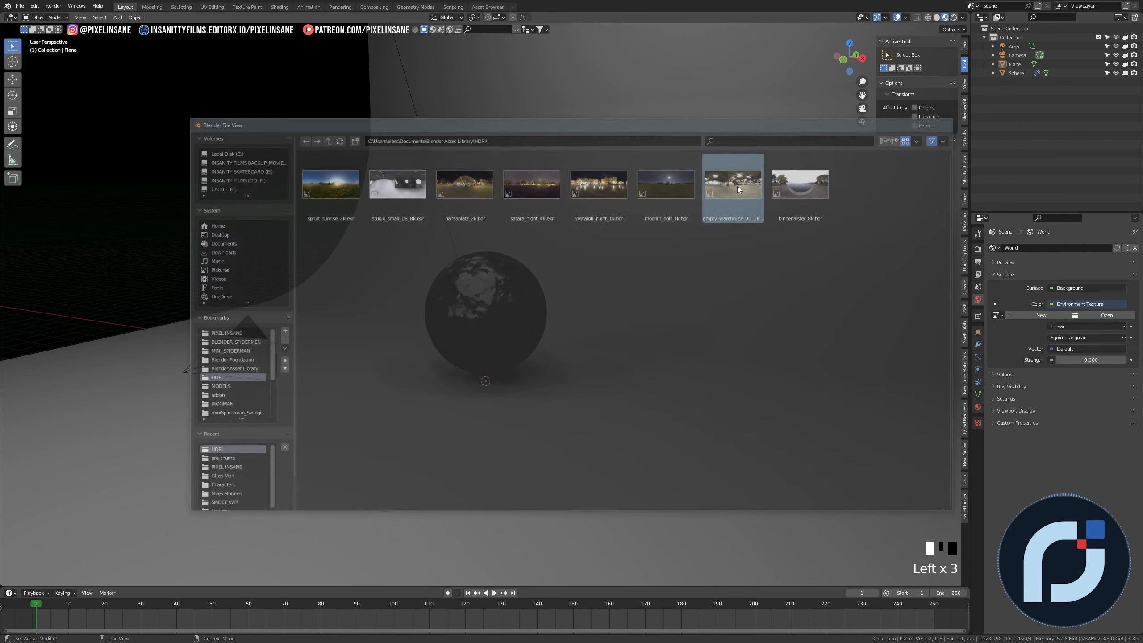
Step: Try a world background strength of 0.3 and reduce it to 0.2
left_click(1092, 393)
type("0.3")
key("Return")
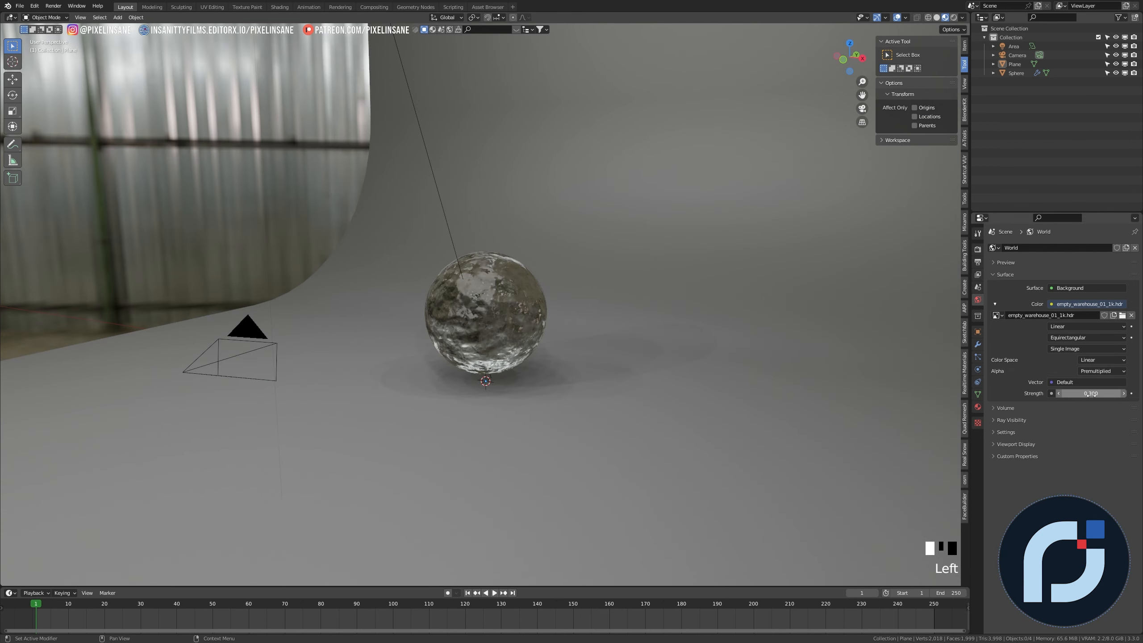
left_click(1091, 394)
type(".2")
left_click(1091, 395)
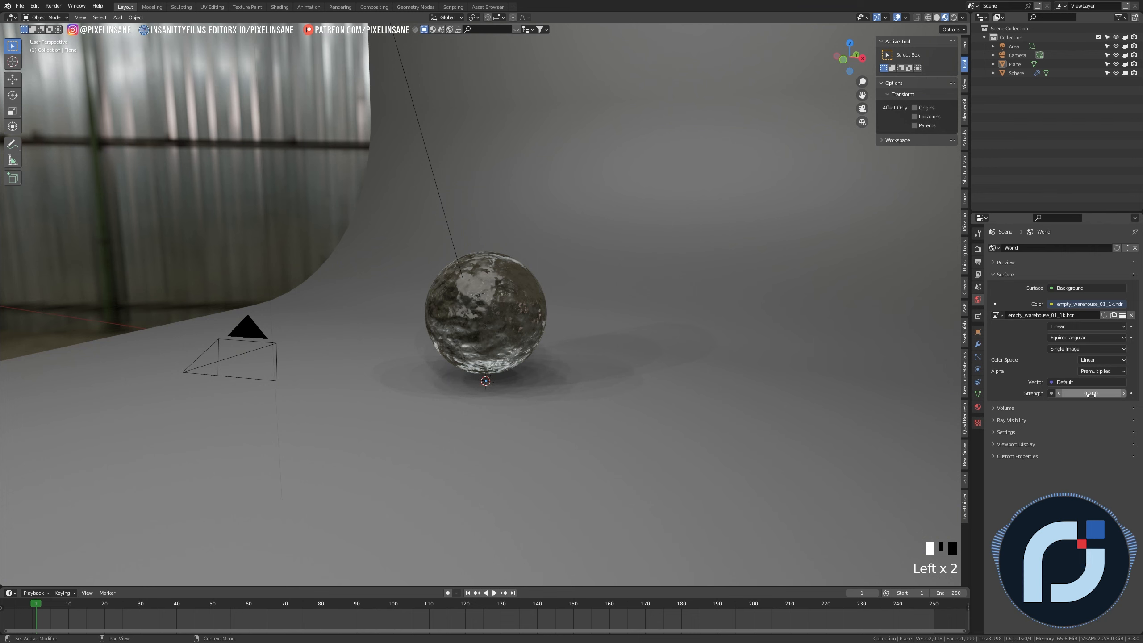
Step: Examine the ice sphere through the camera in rendered shading
key("KP_0")
scroll(535, 254, "up", 1)
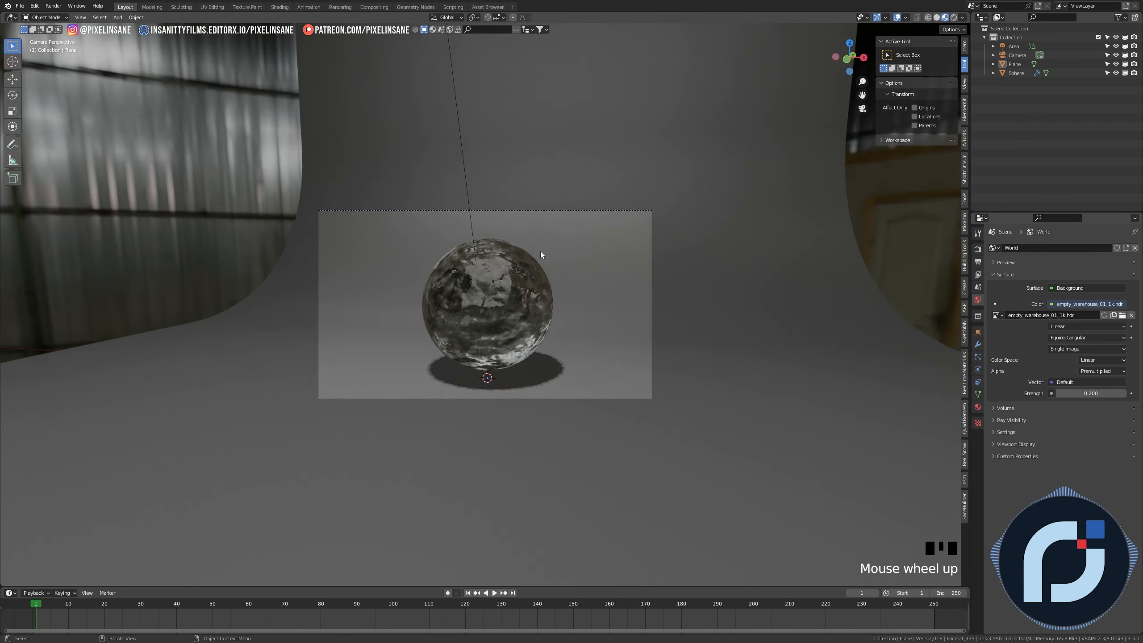
scroll(540, 251, "up", 4)
left_click(953, 17)
left_click(490, 261)
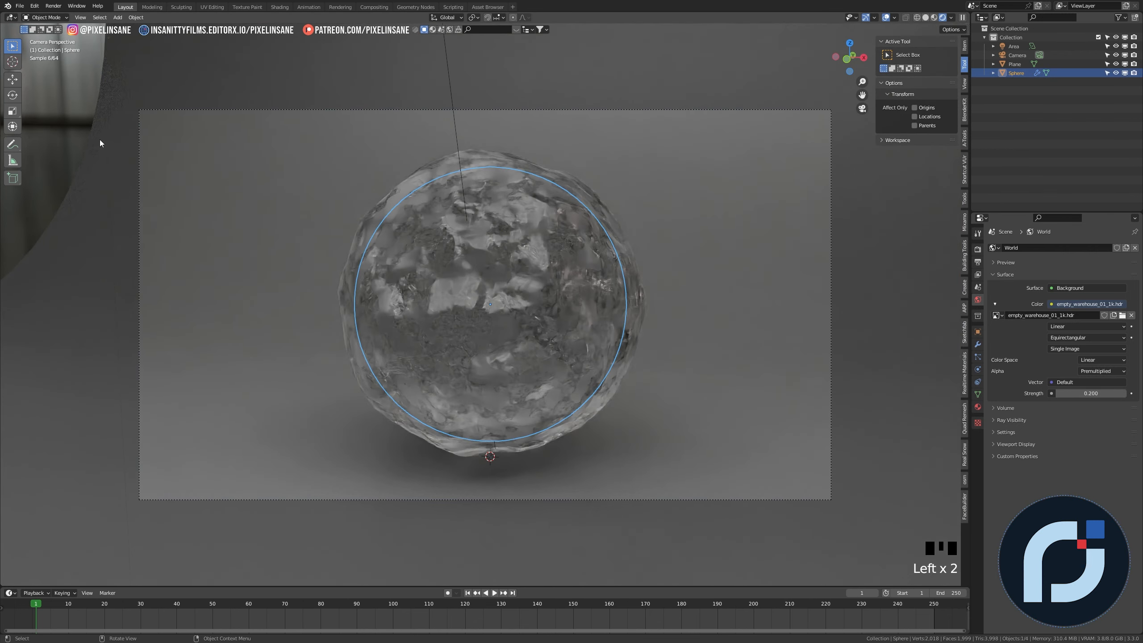
left_click(100, 140)
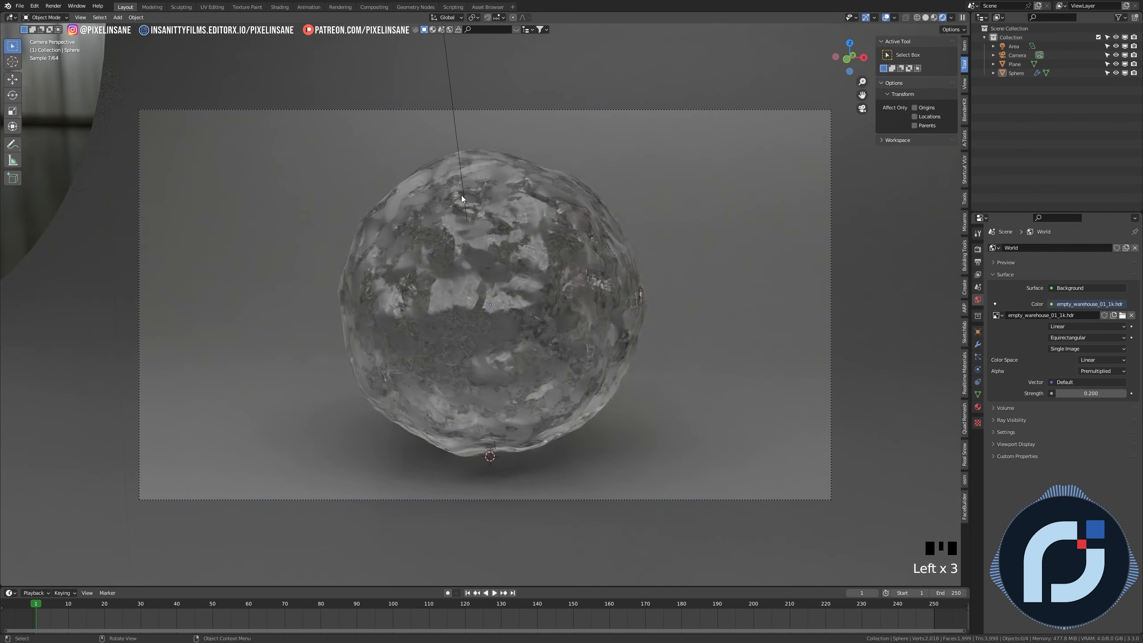
left_click(555, 220)
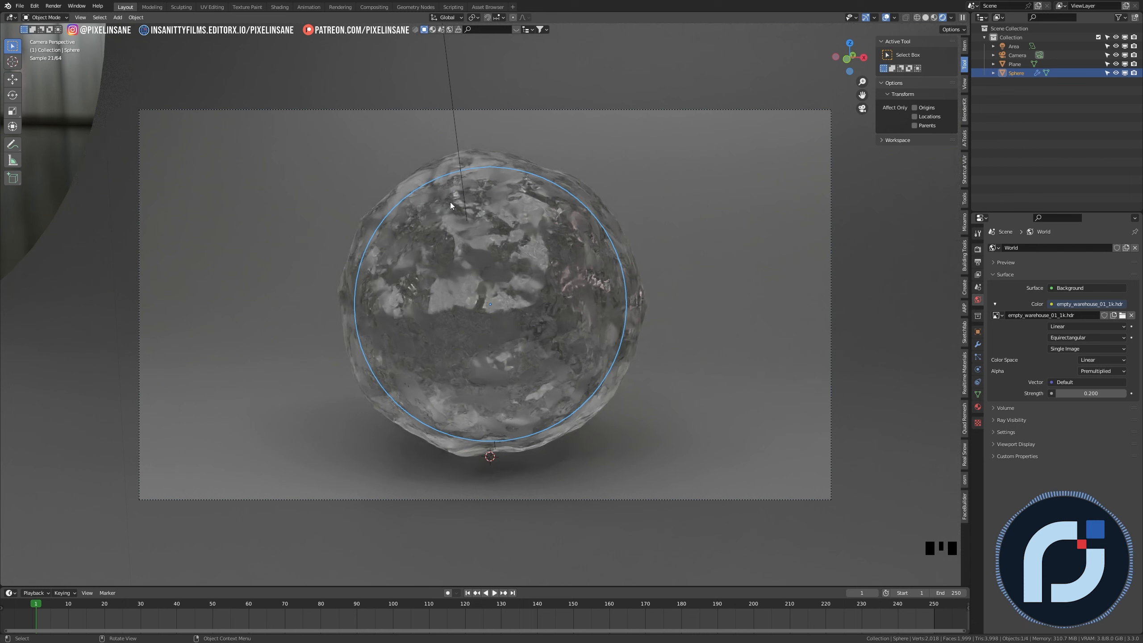
scroll(450, 202, "down", 1)
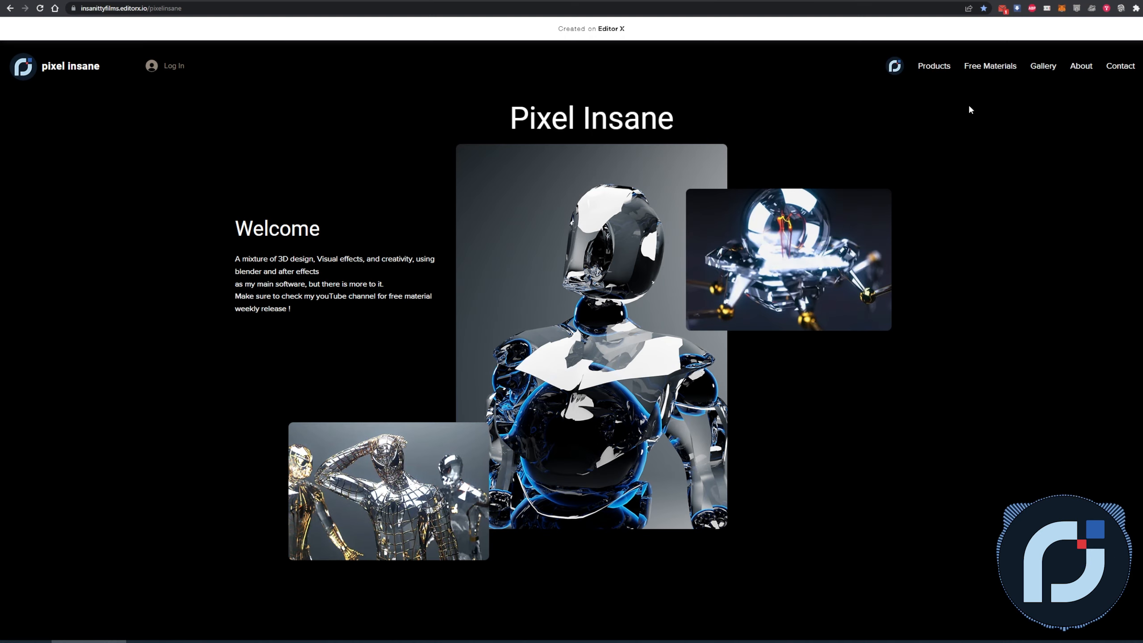
Step: Switch to the Pixel Insane website in the browser, go to Free Materials through the member login, and save ice.zip to the Desktop
left_click(982, 67)
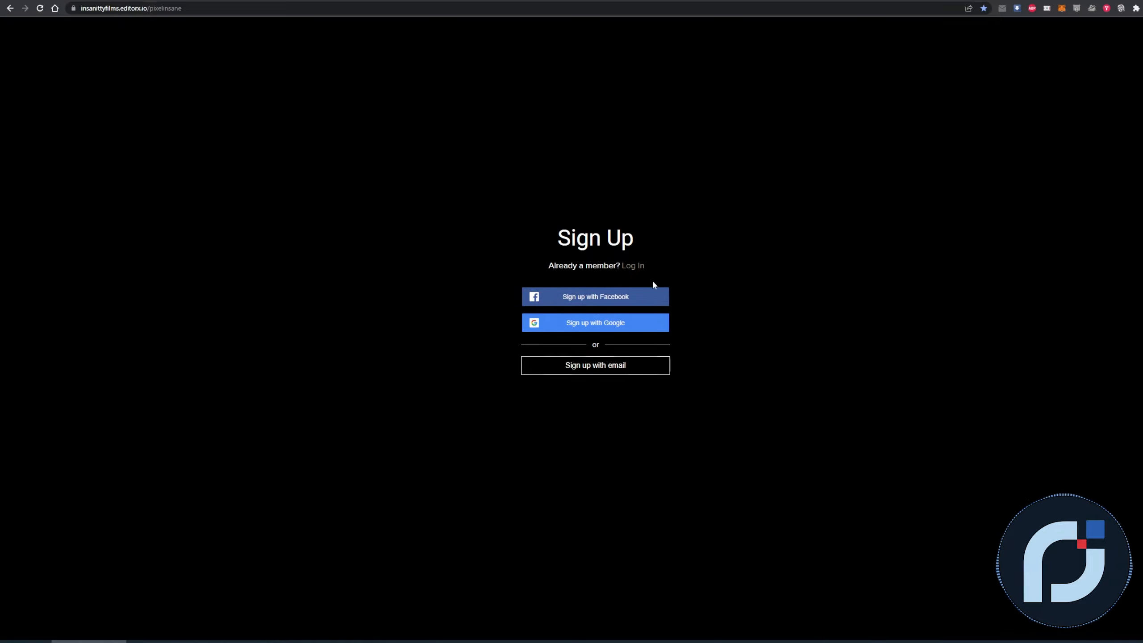
left_click(632, 267)
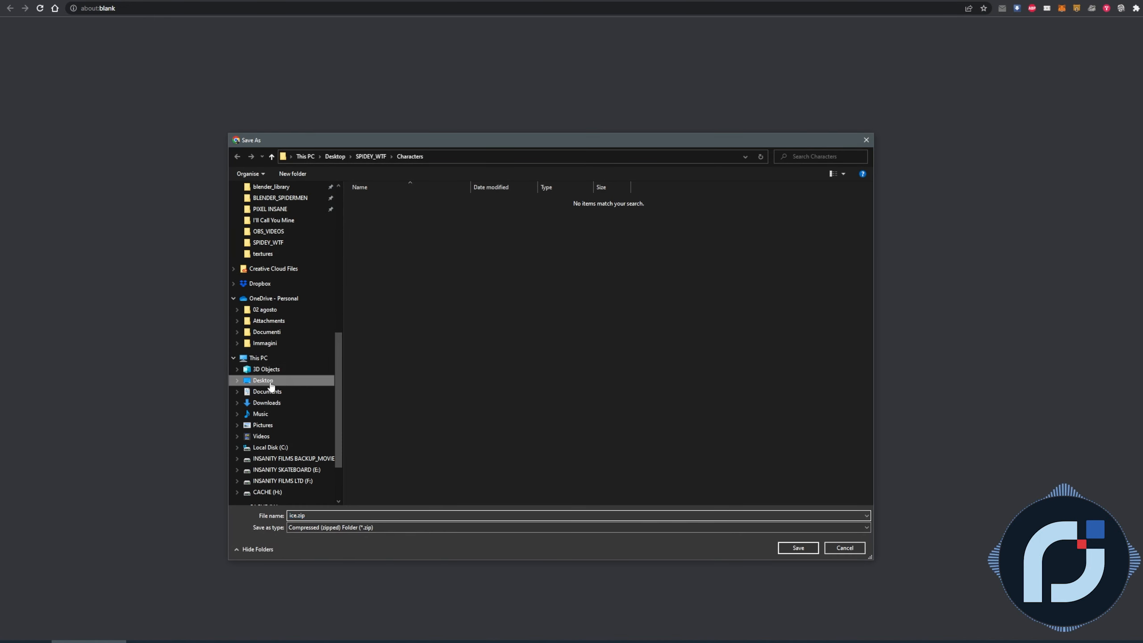
left_click(302, 381)
left_click(799, 547)
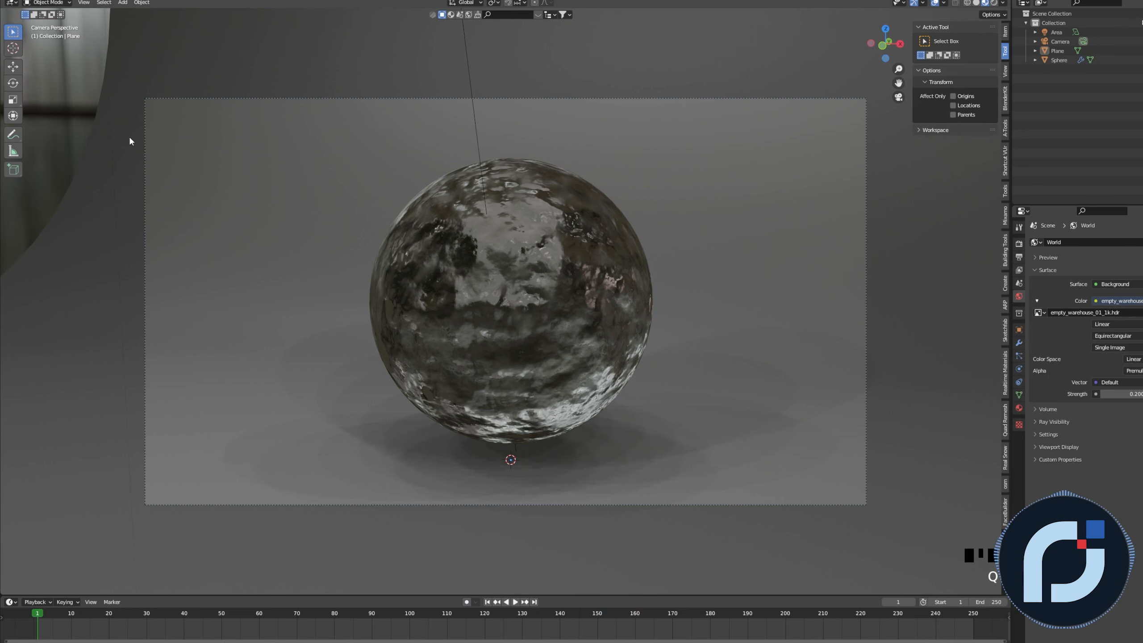
Step: Open ice.blend from the ice folder on the Desktop, discarding the changes to the current scene
left_click(22, 0)
key("q")
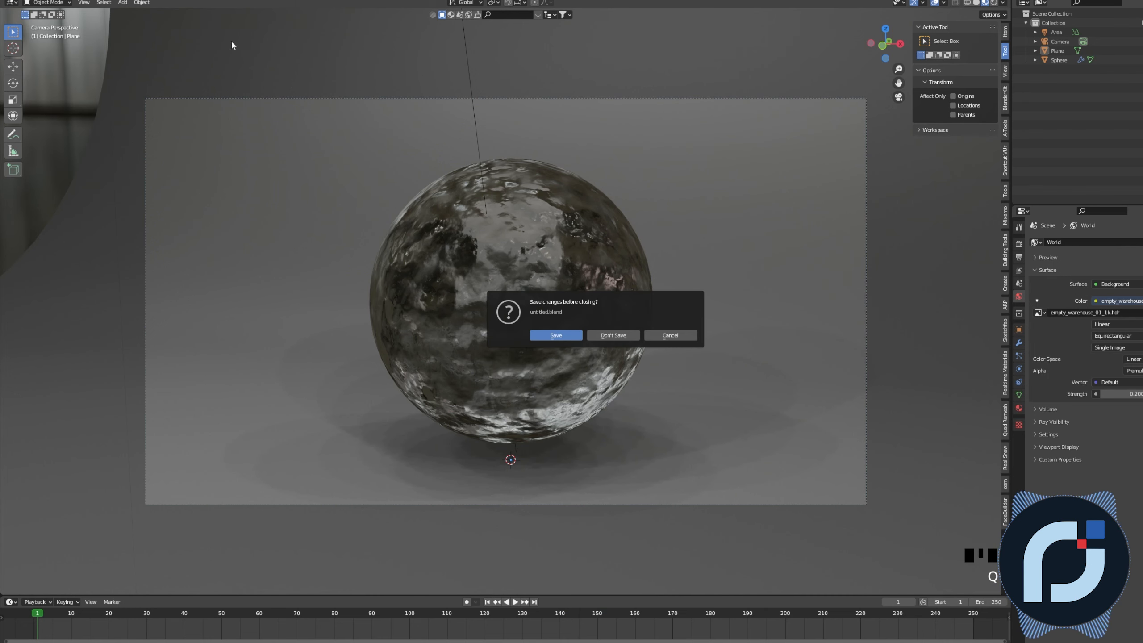
left_click(612, 335)
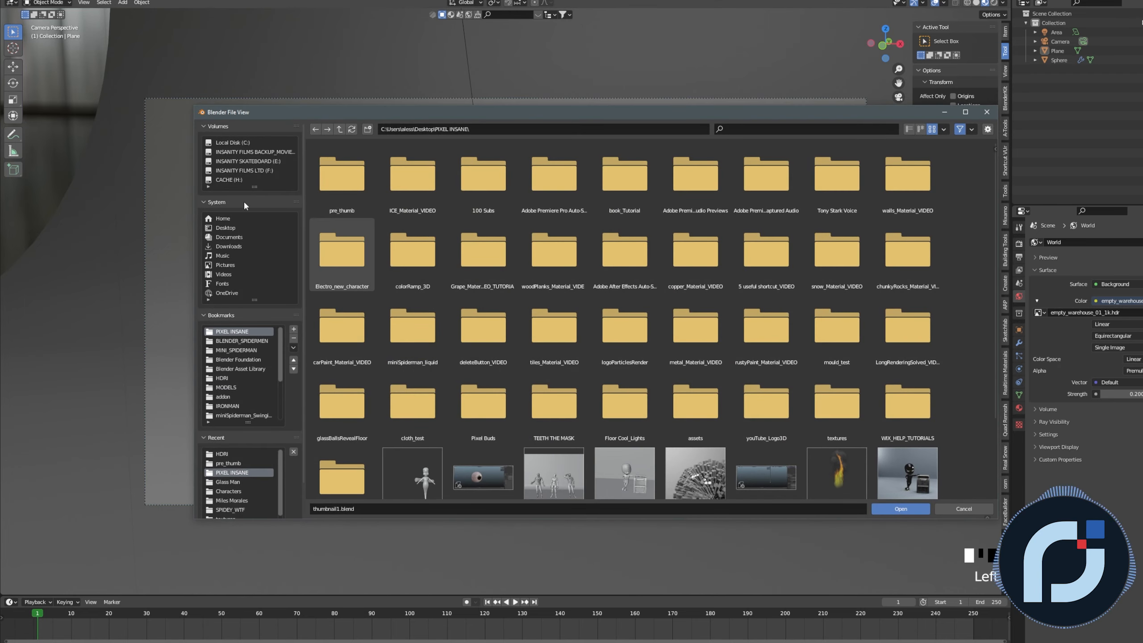
left_click(225, 228)
double_click(348, 193)
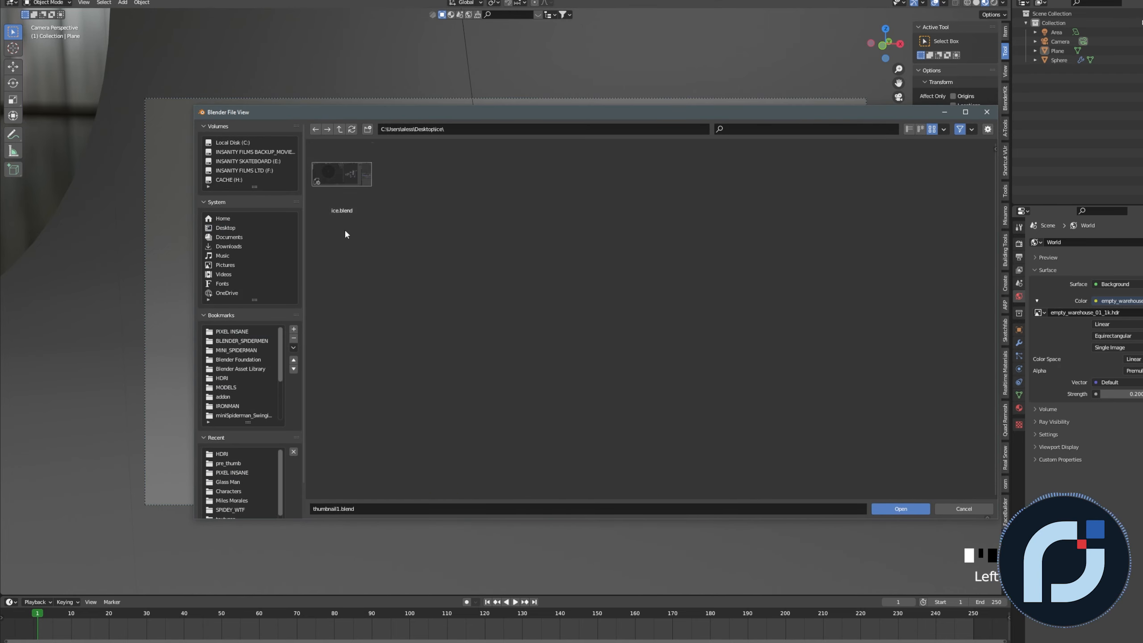
left_click(343, 175)
left_click(901, 508)
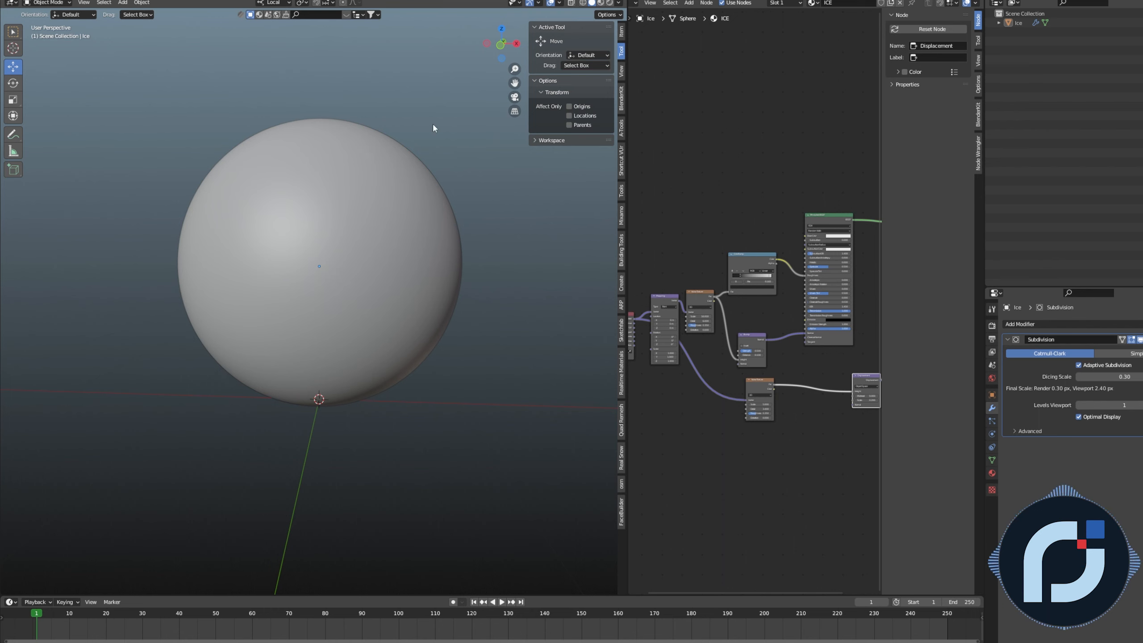
Step: Examine the downloaded ice sphere up close in Material Preview shading, with its complete node setup in view
key("z")
left_click(391, 93)
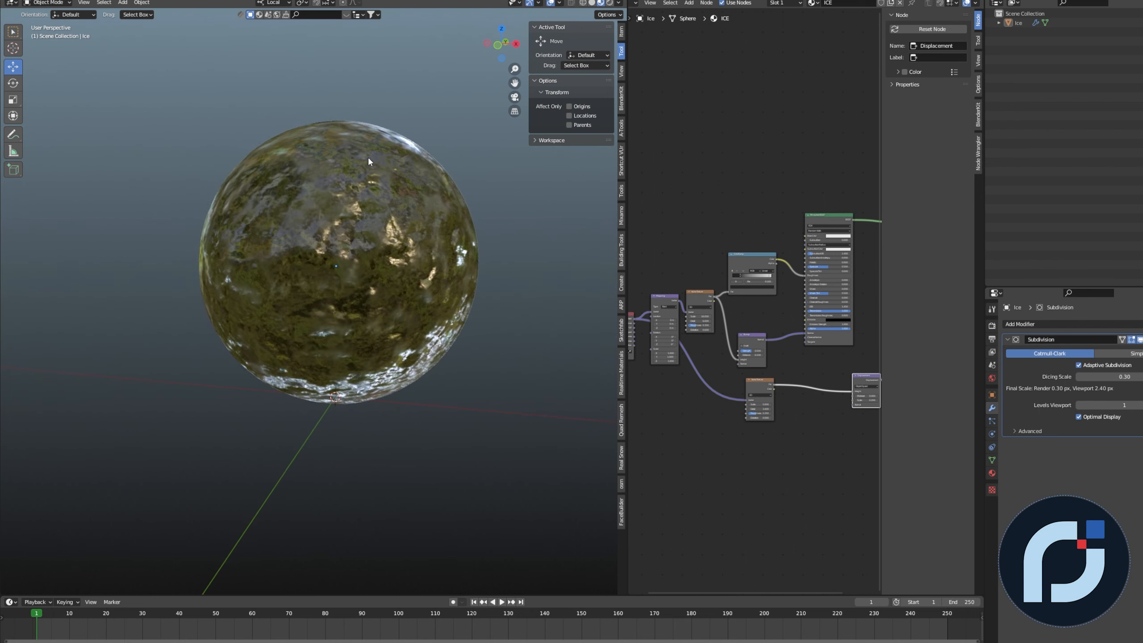
scroll(368, 155, "up", 2)
key("z")
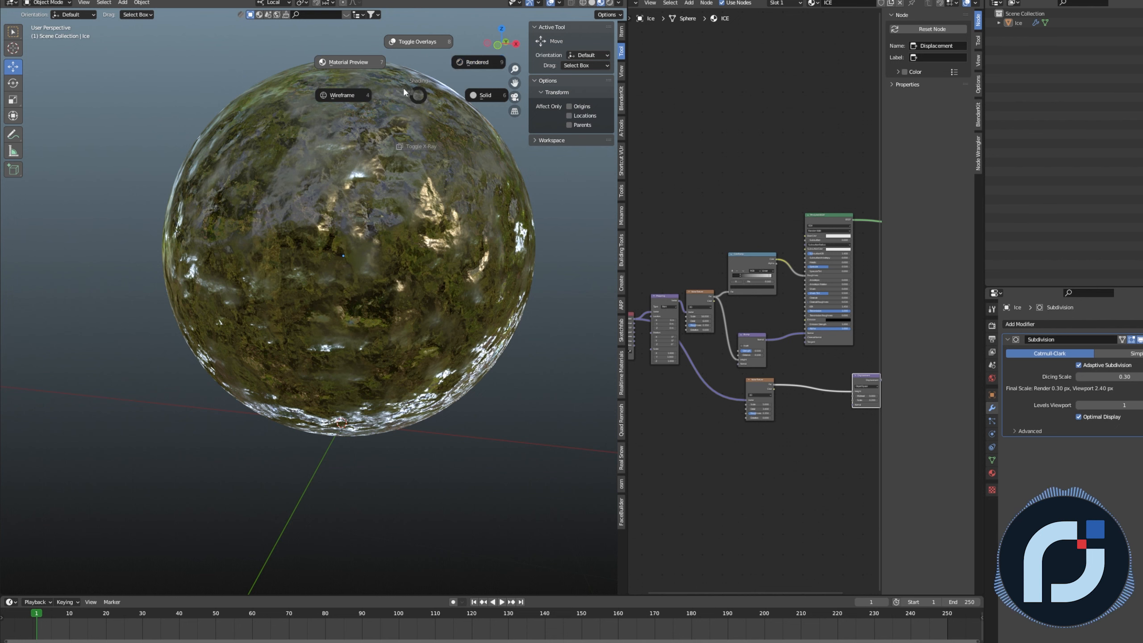
key("comma")
key("Escape")
key("period")
key("Escape")
left_click(422, 92)
key("slash")
key("slash")
key("shift+space")
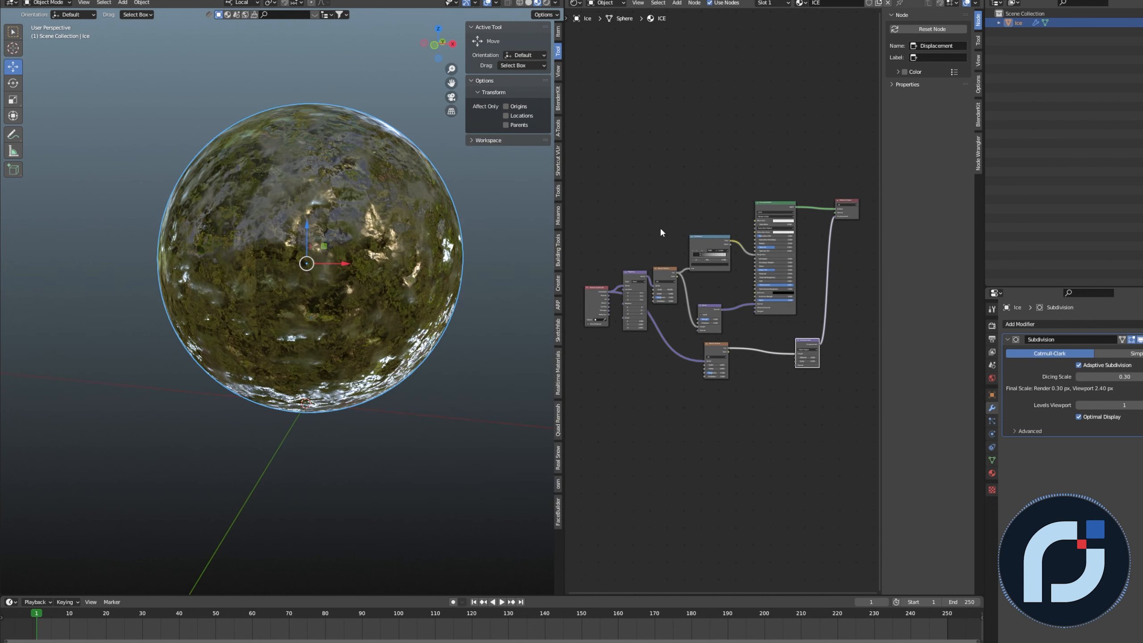
middle_click_drag(411, 254, 388, 269, "shift")
scroll(389, 270, "up", 1)
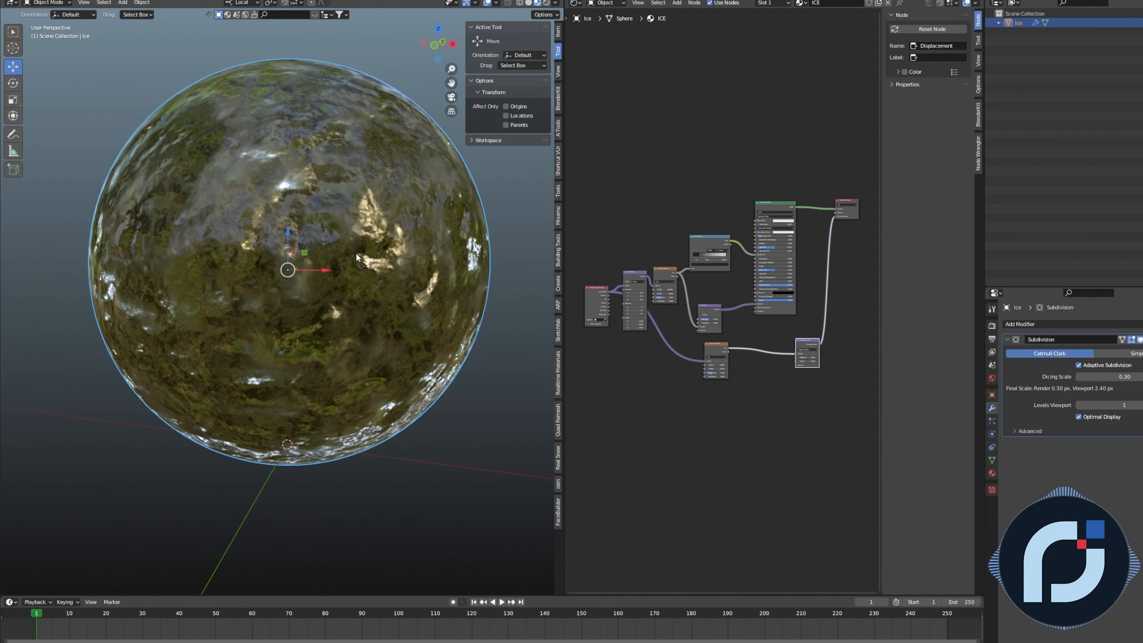
Step: In rendered shading, cut the link from the lower Noise Texture to the Displacement node to compare the sphere without displacement
left_click(546, 3)
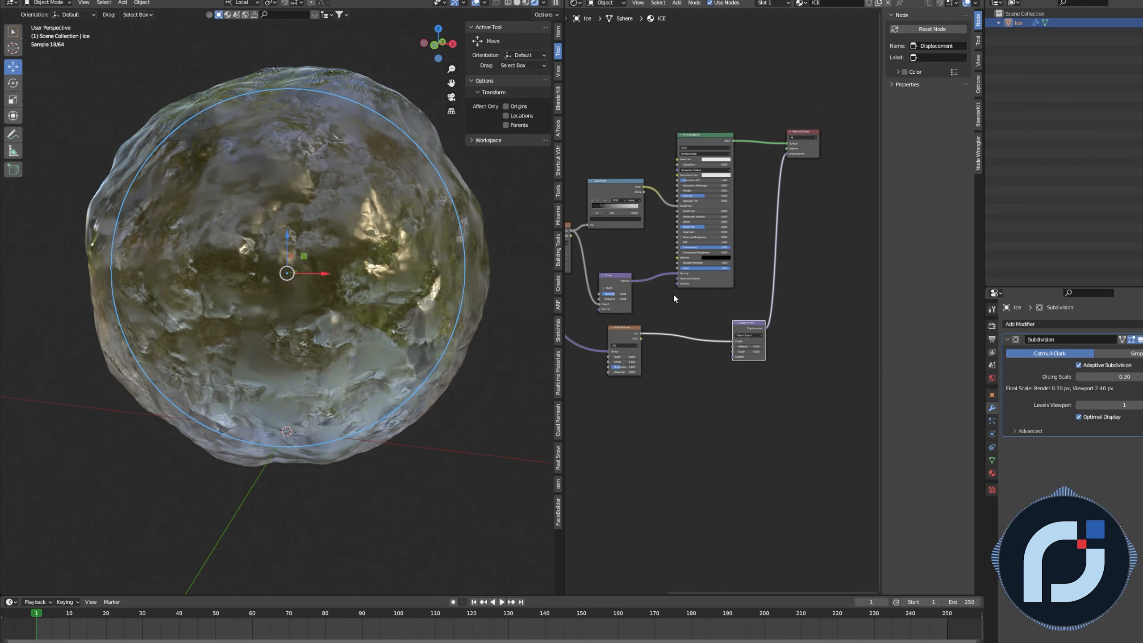
right_click_drag(689, 314, 675, 426, "ctrl")
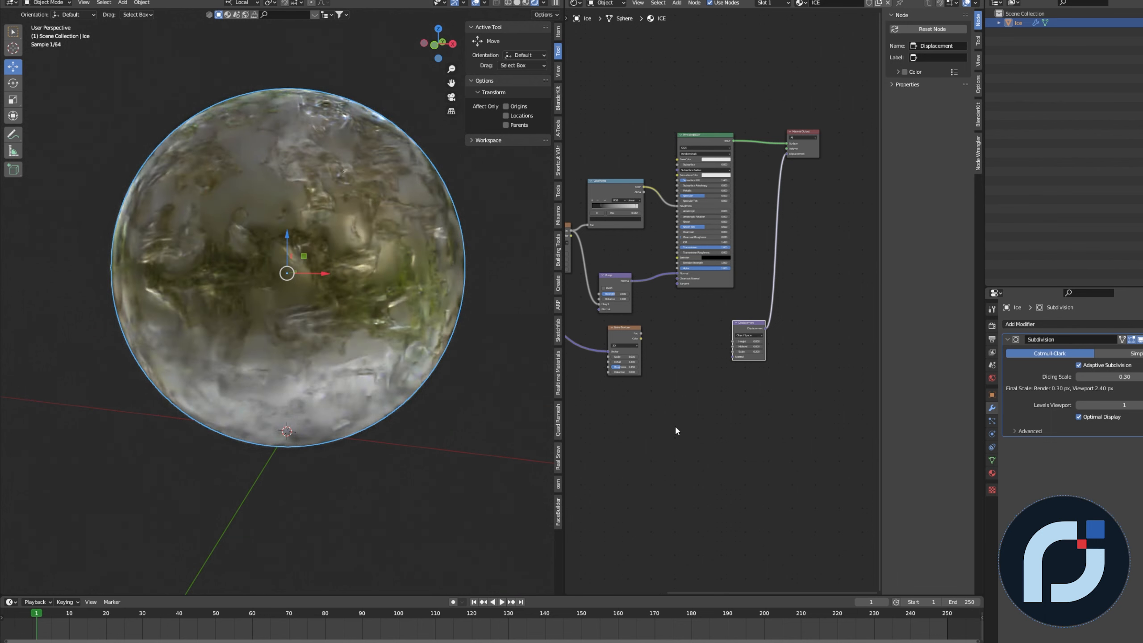
left_click(507, 289)
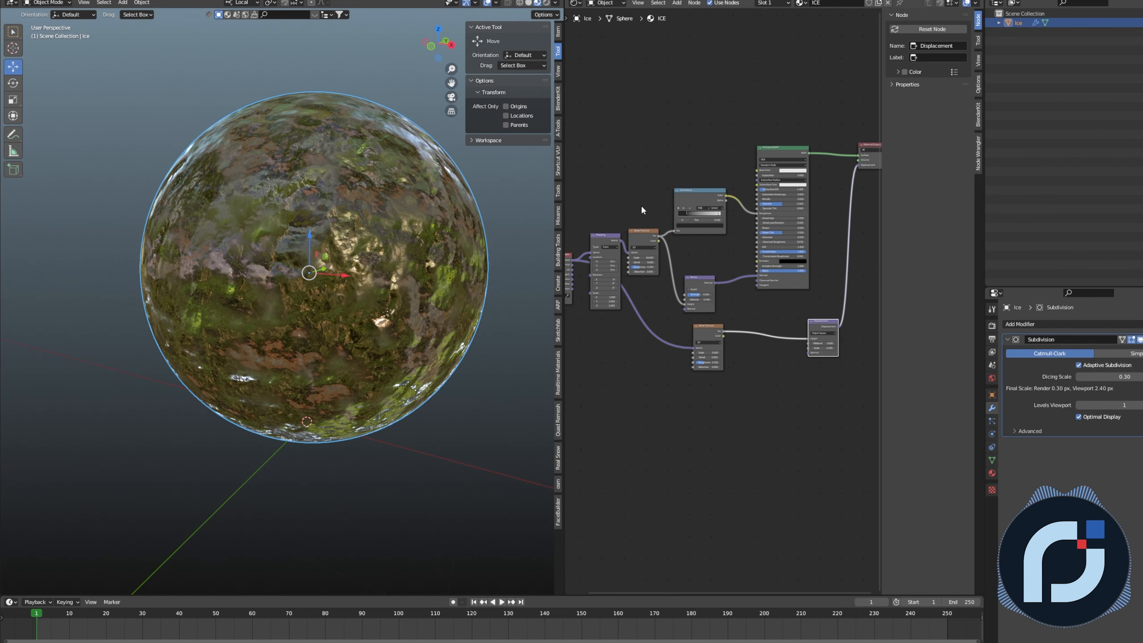
Step: Preview each of the two Noise Texture nodes alone on the sphere, and reconnect the Principled BSDF to the material output
left_click(644, 239, "ctrl+shift")
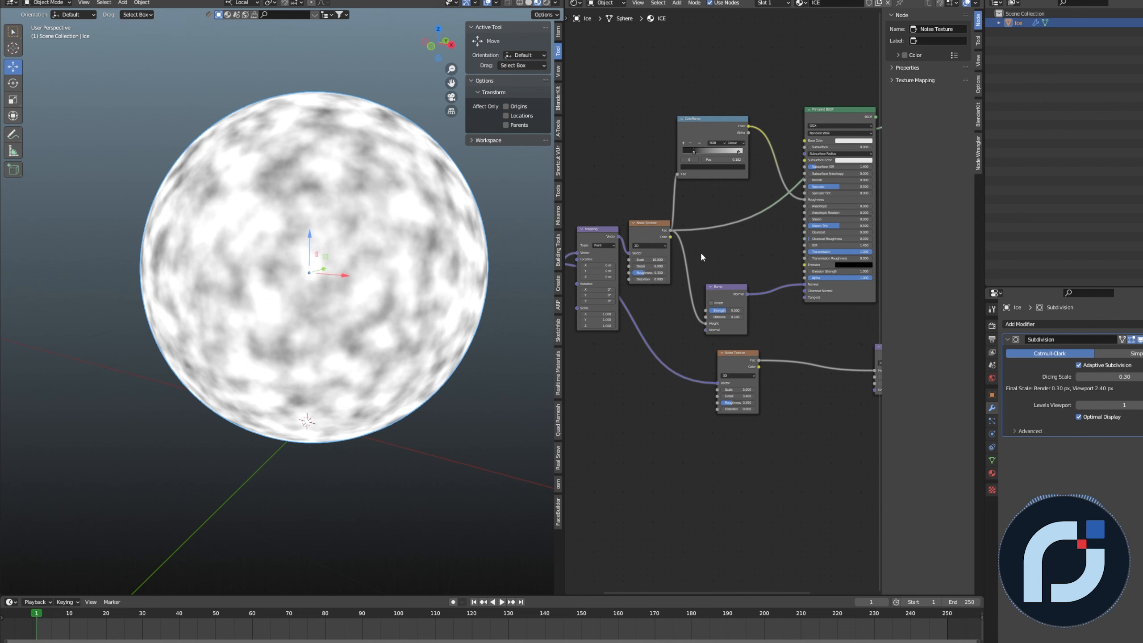
scroll(700, 252, "down", 2)
left_click(717, 358, "ctrl+shift")
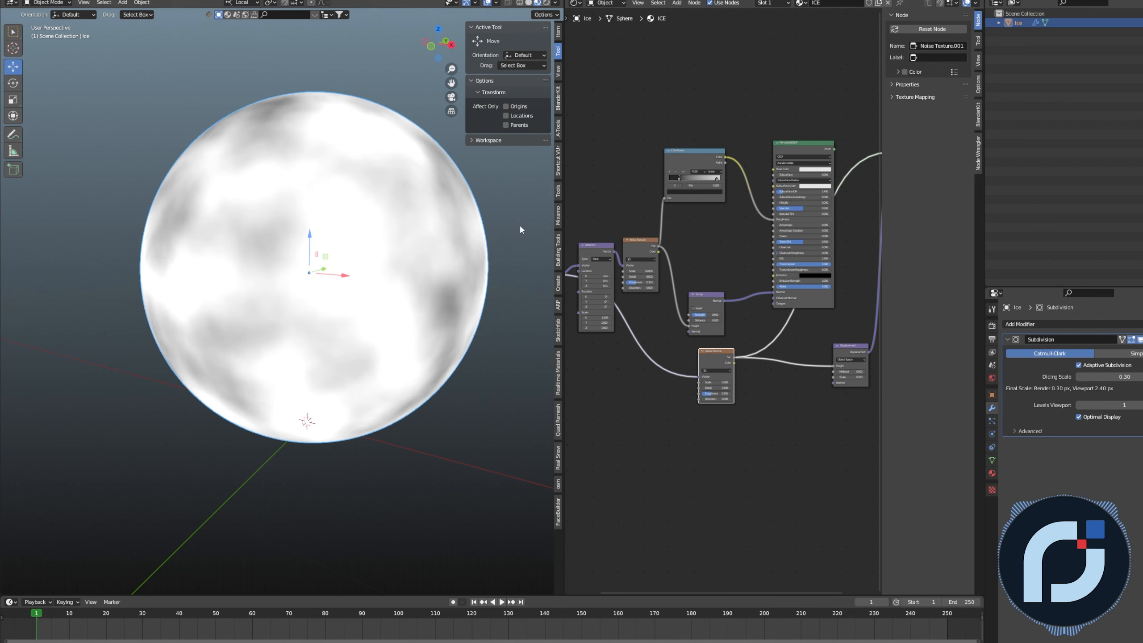
left_click(826, 301, "ctrl+shift")
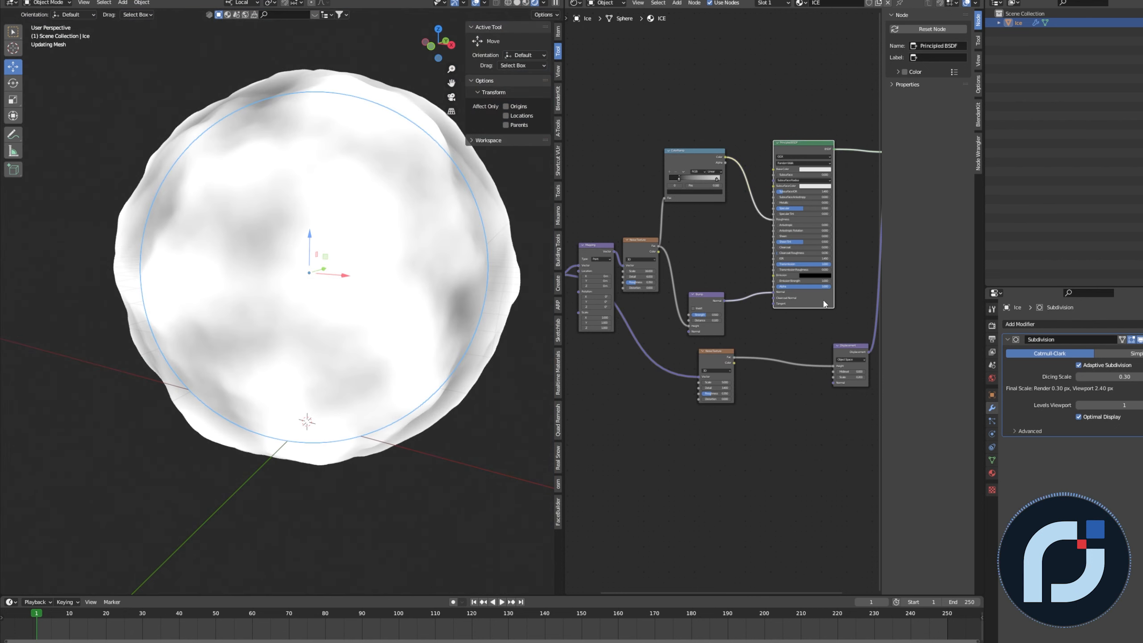
scroll(313, 197, "down", 2)
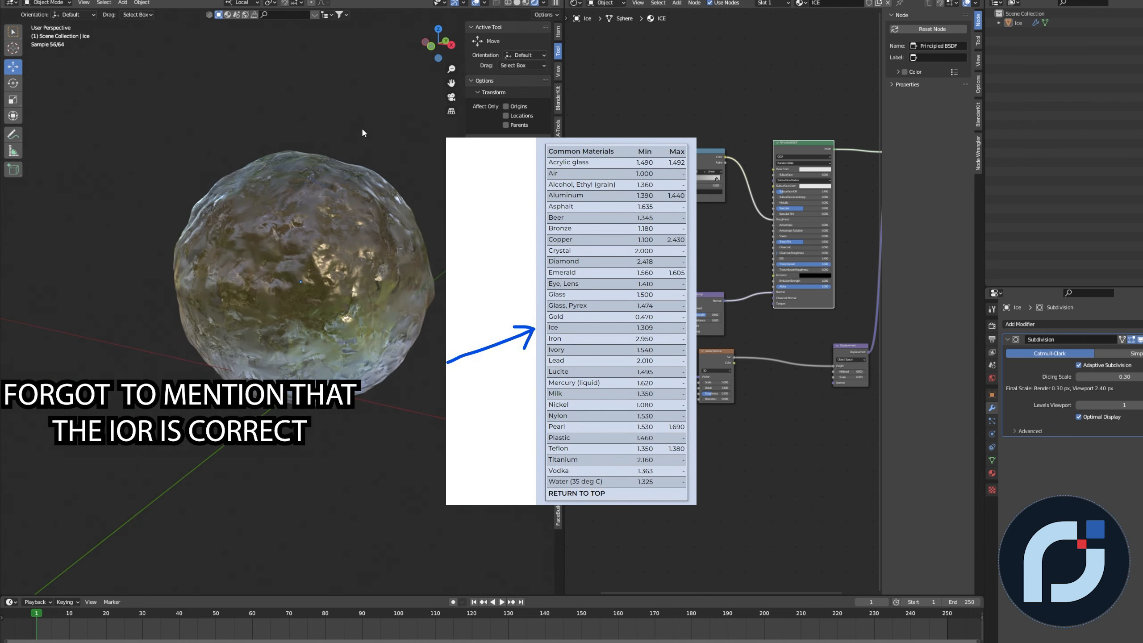
Step: Replace the ice sphere with a 2 m cube and raise it about 1.2 m along Z
left_click(333, 212)
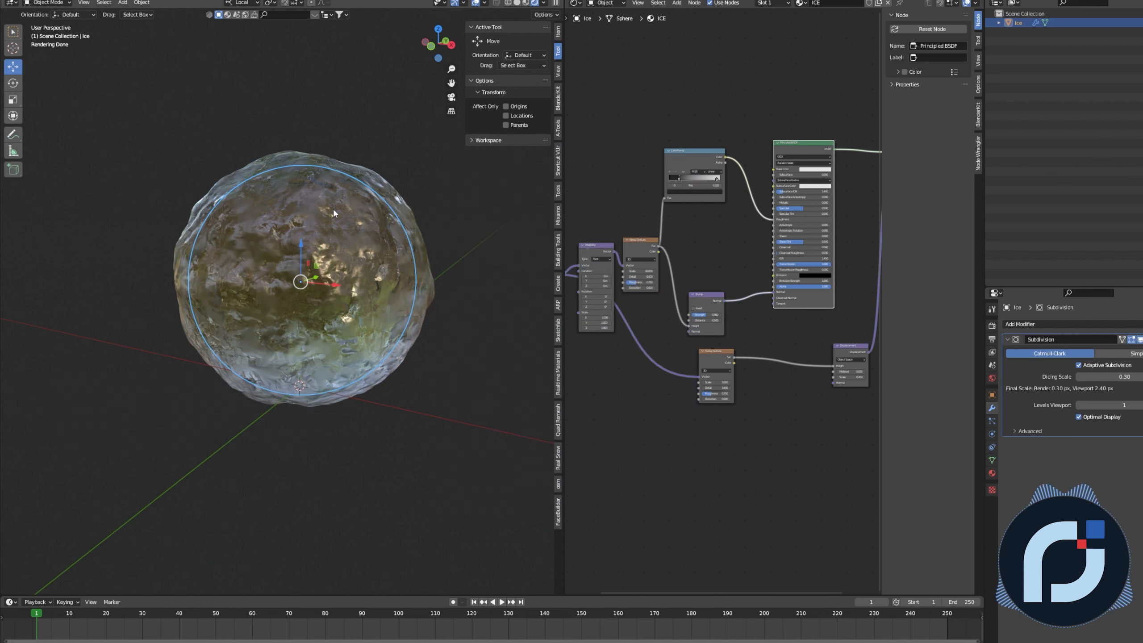
key("Delete")
key("shift+a")
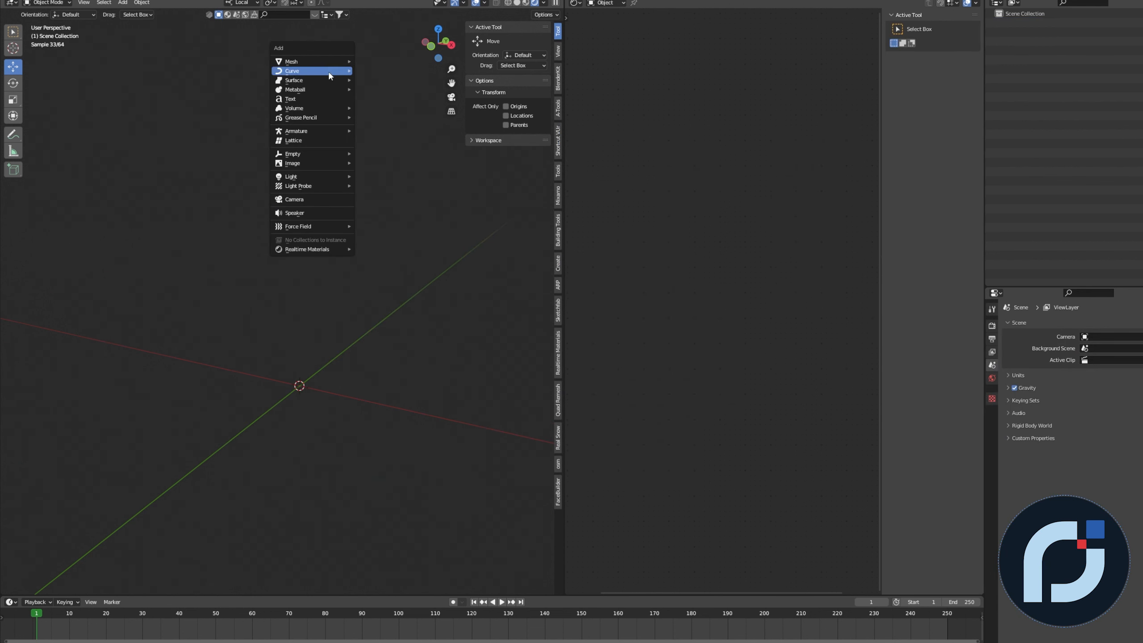
left_click(370, 68)
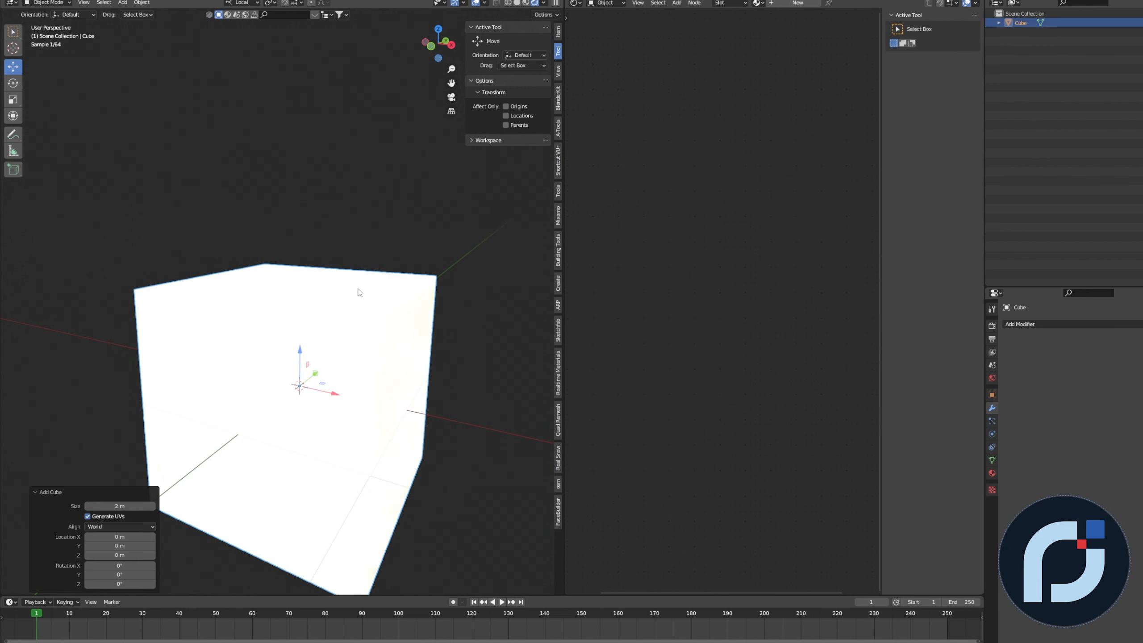
scroll(359, 291, "down", 3)
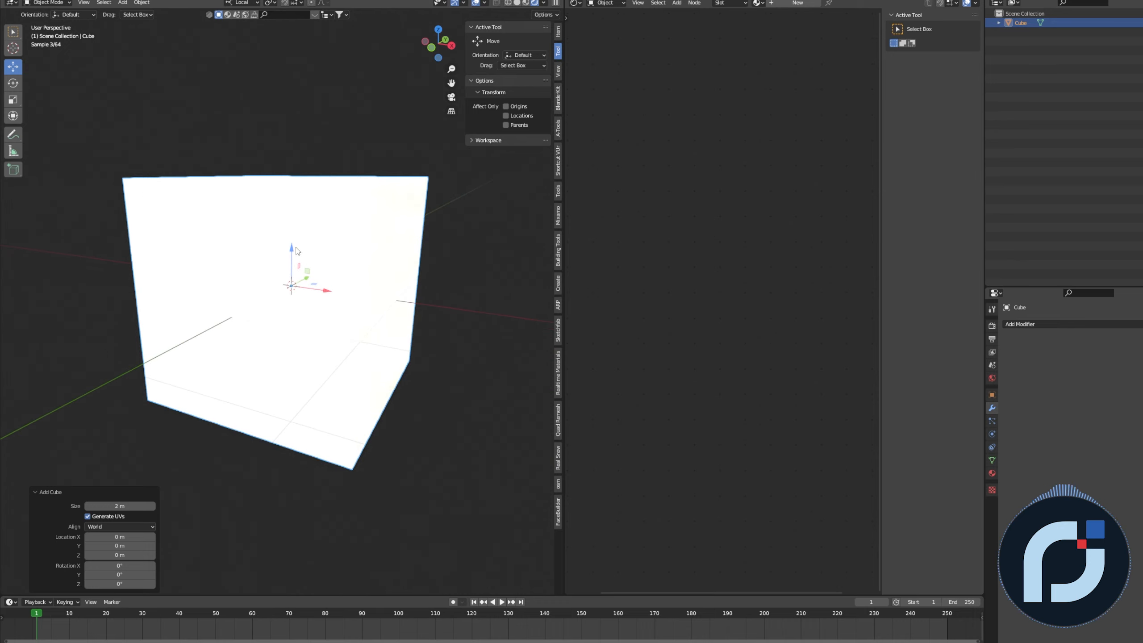
left_click_drag(297, 249, 298, 149)
key("KP_Decimal")
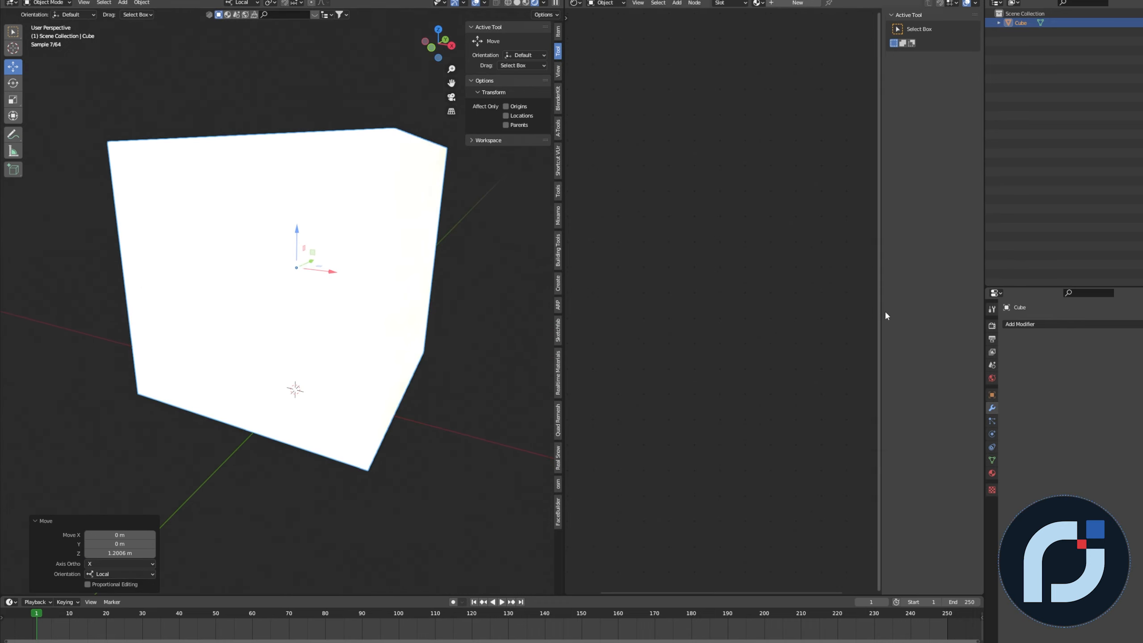
Step: Assign the existing ICE material to the cube
left_click(991, 473)
left_click(1009, 363)
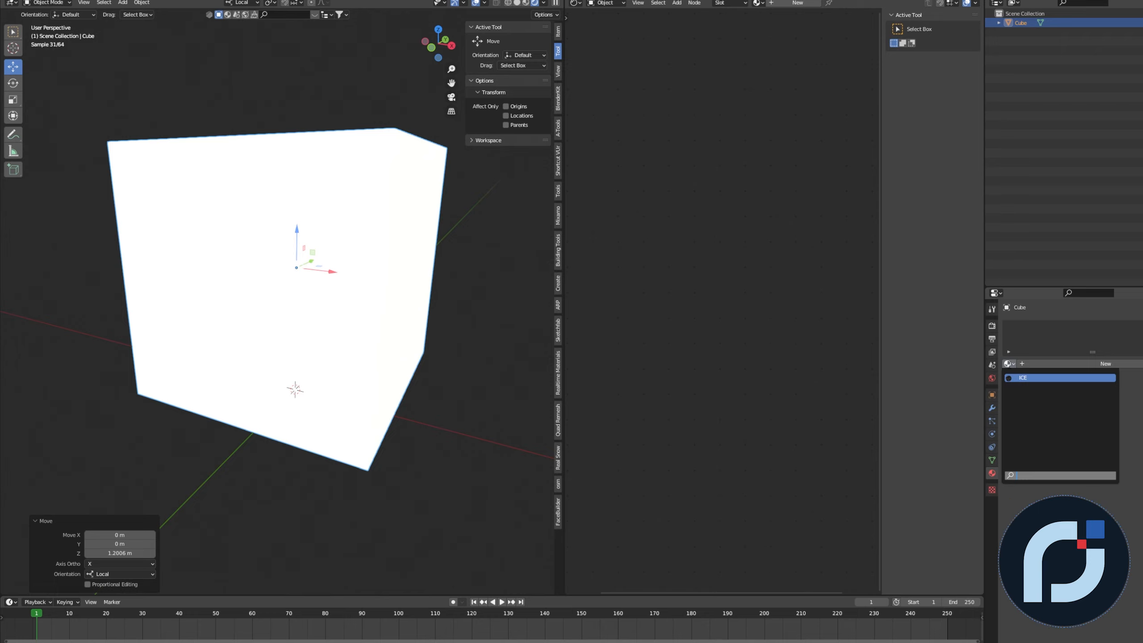
left_click(1035, 378)
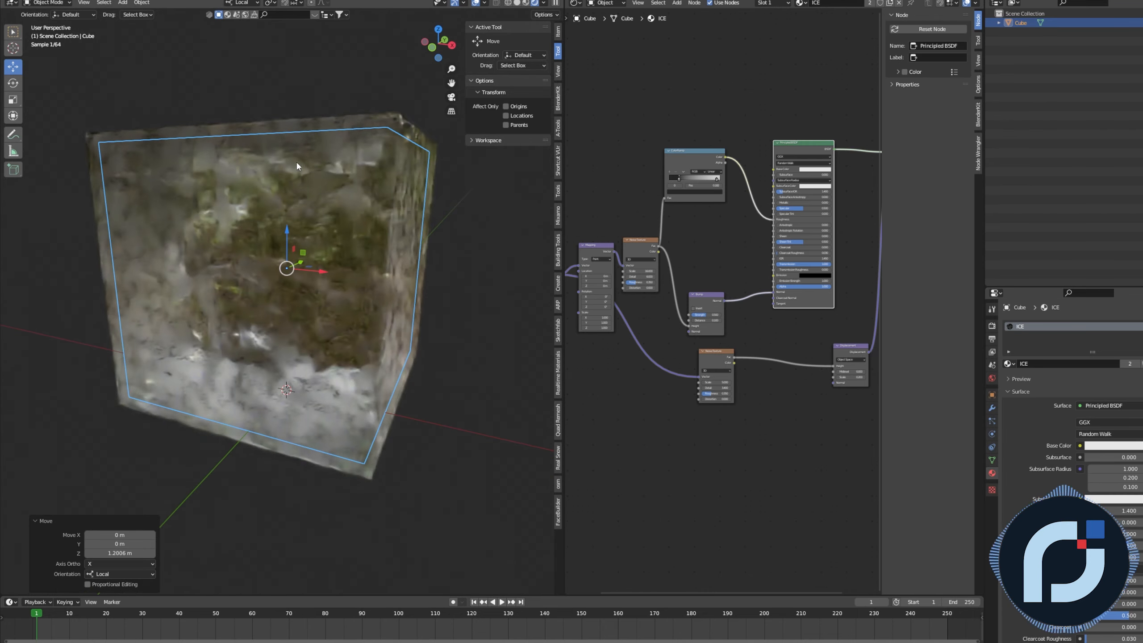
Step: Add a Subdivision Surface modifier to the cube with Adaptive Subdivision enabled and a dicing scale of 0.2
left_click(992, 408)
left_click(1035, 323)
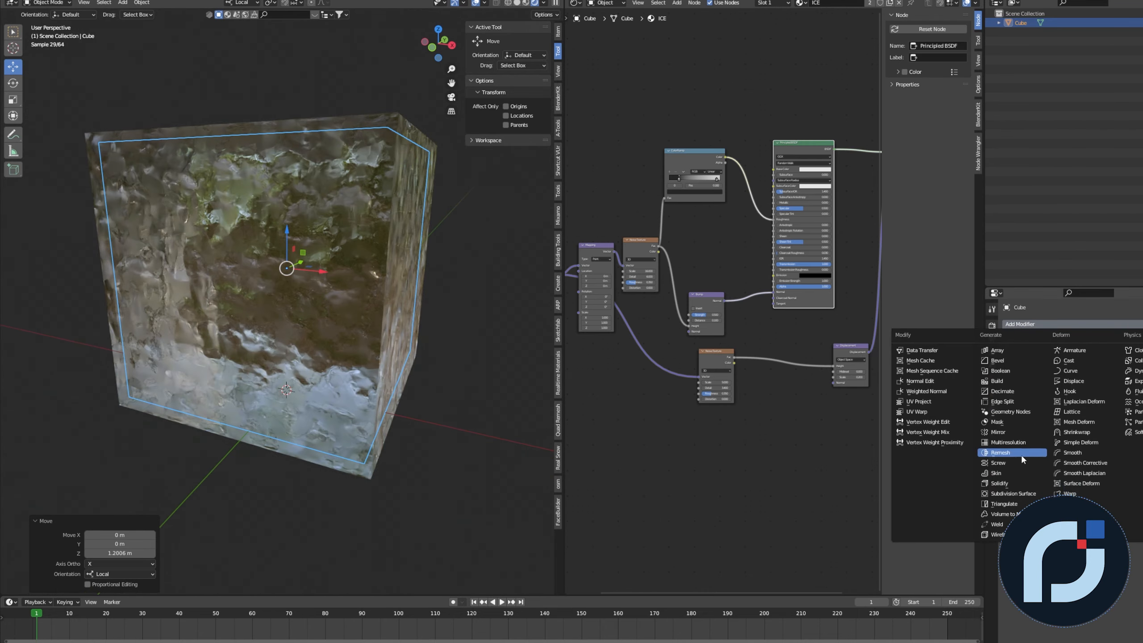
left_click(1012, 494)
left_click(1088, 364)
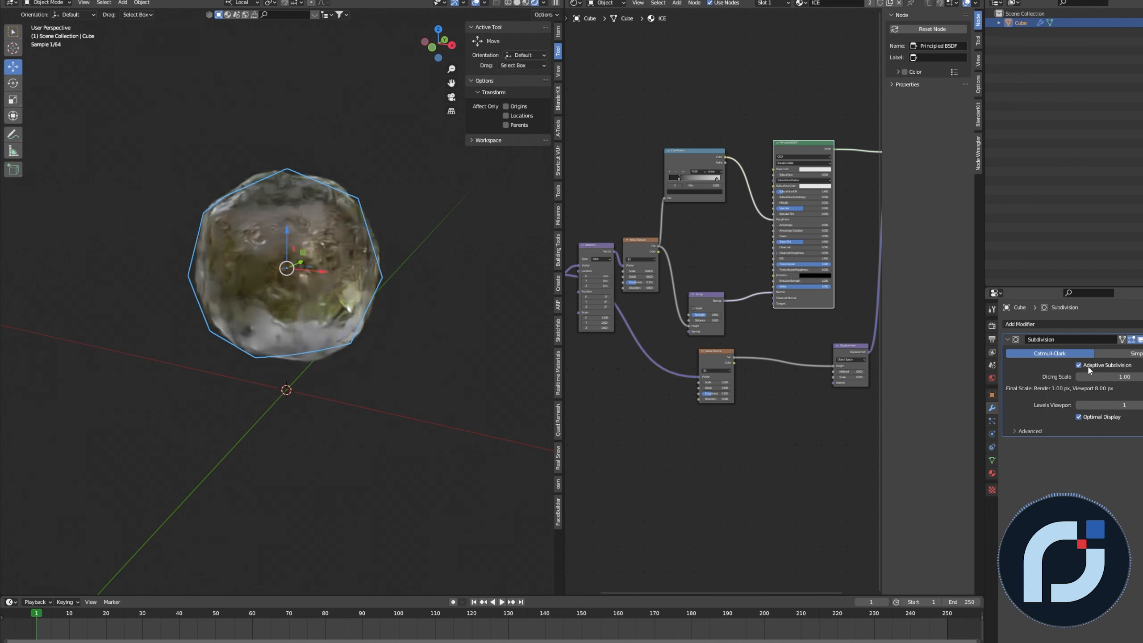
left_click(1119, 377)
type(".2")
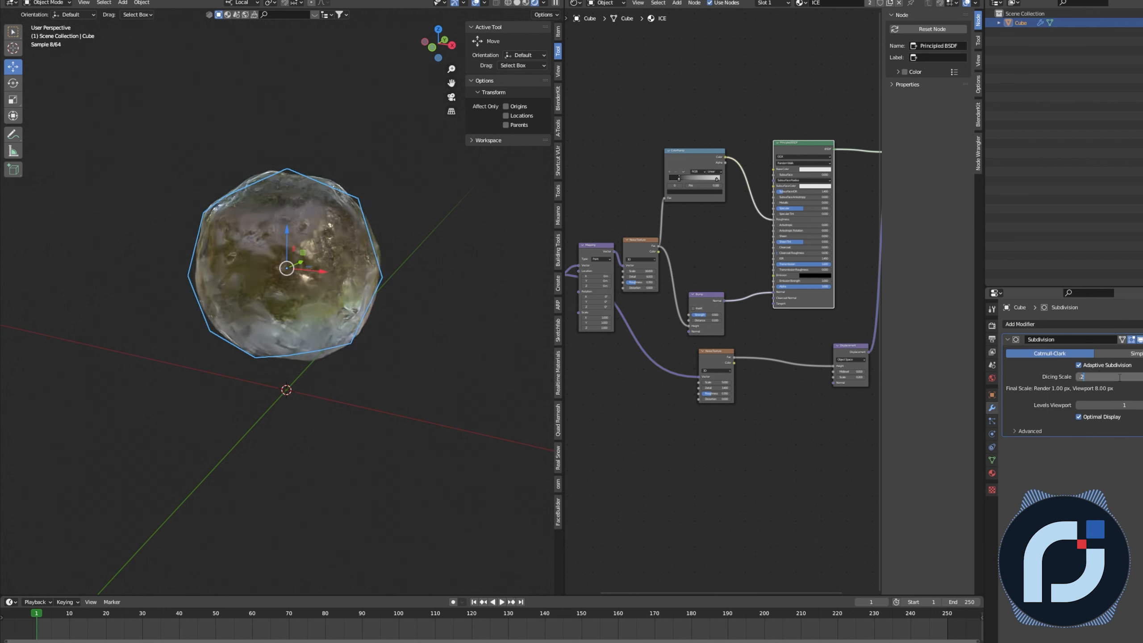
key("Return")
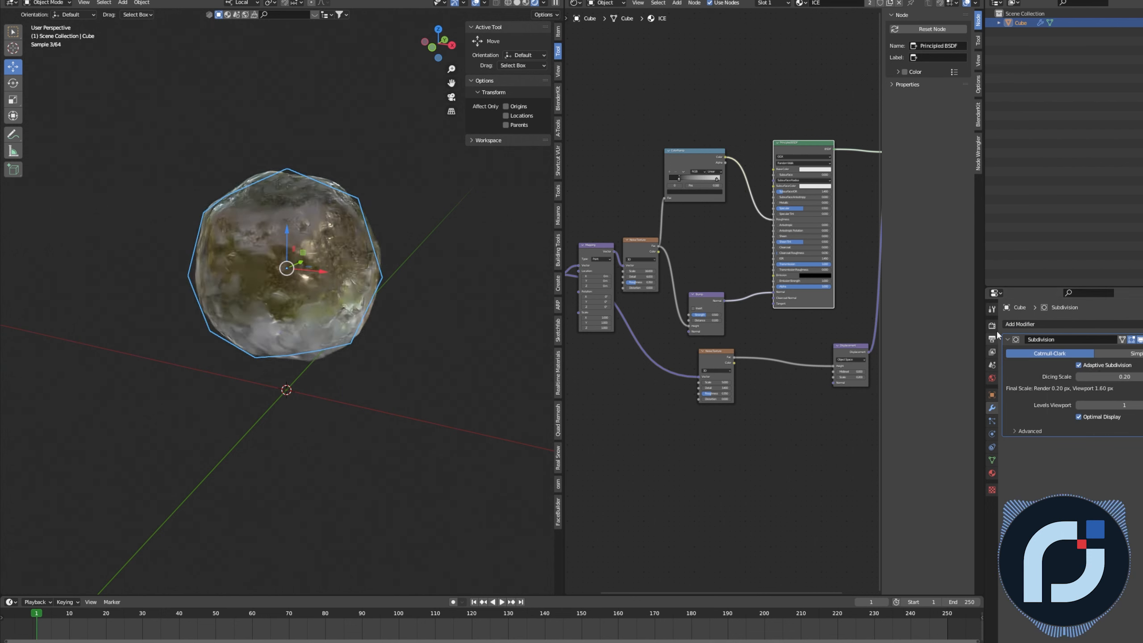
Step: Switch the cube's Subdivision modifier to Simple and shade the cube smooth
left_click(992, 325)
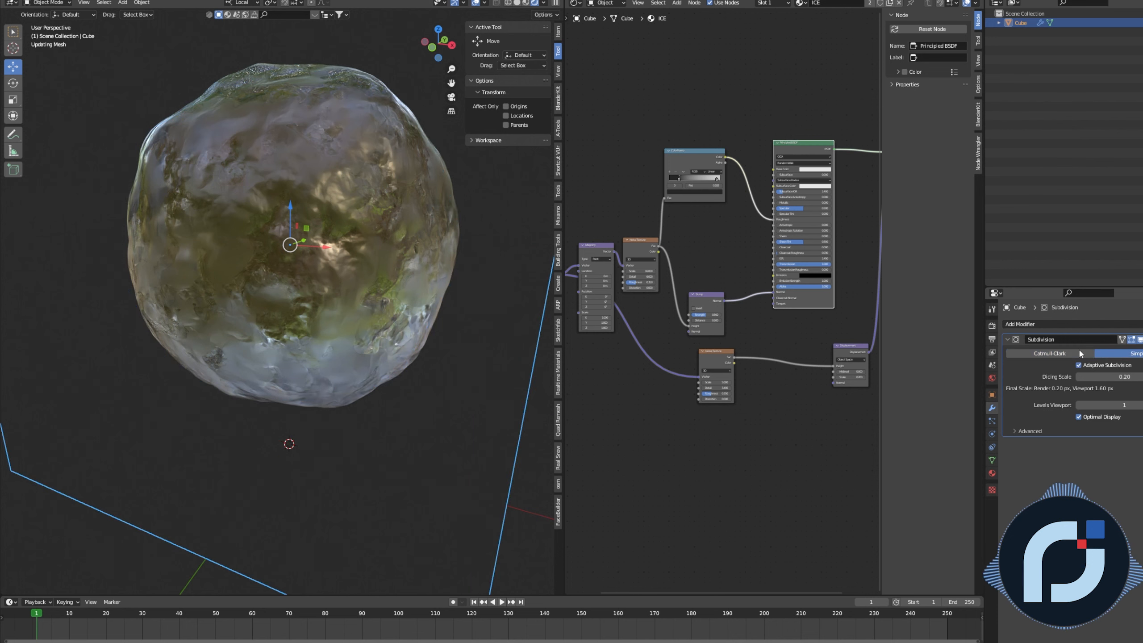
left_click(471, 208)
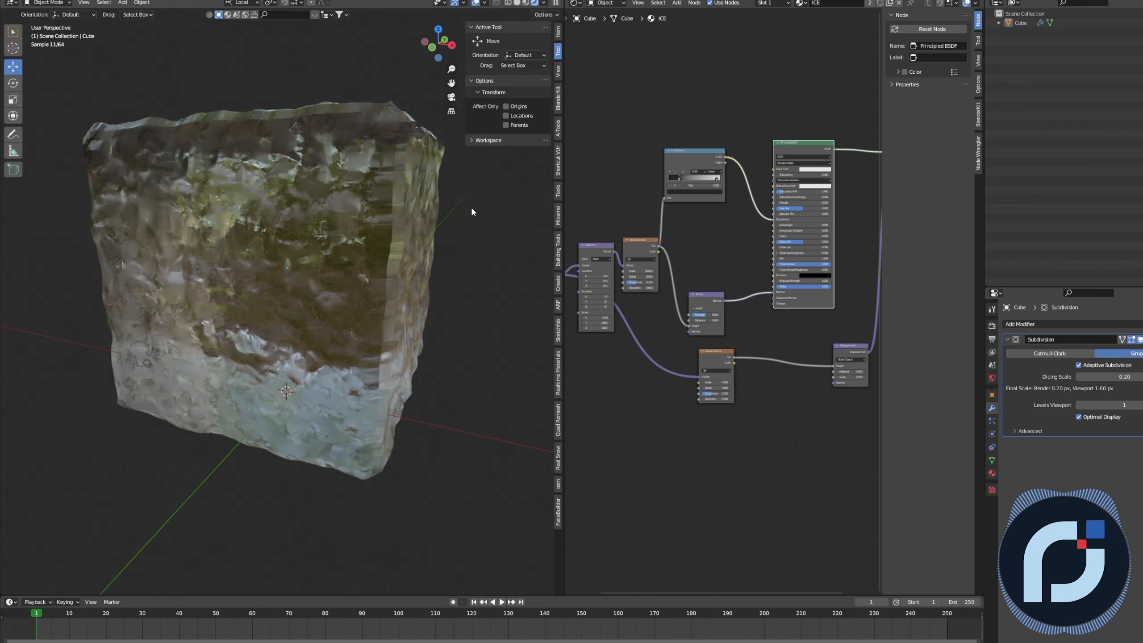
left_click(419, 199)
right_click(420, 200)
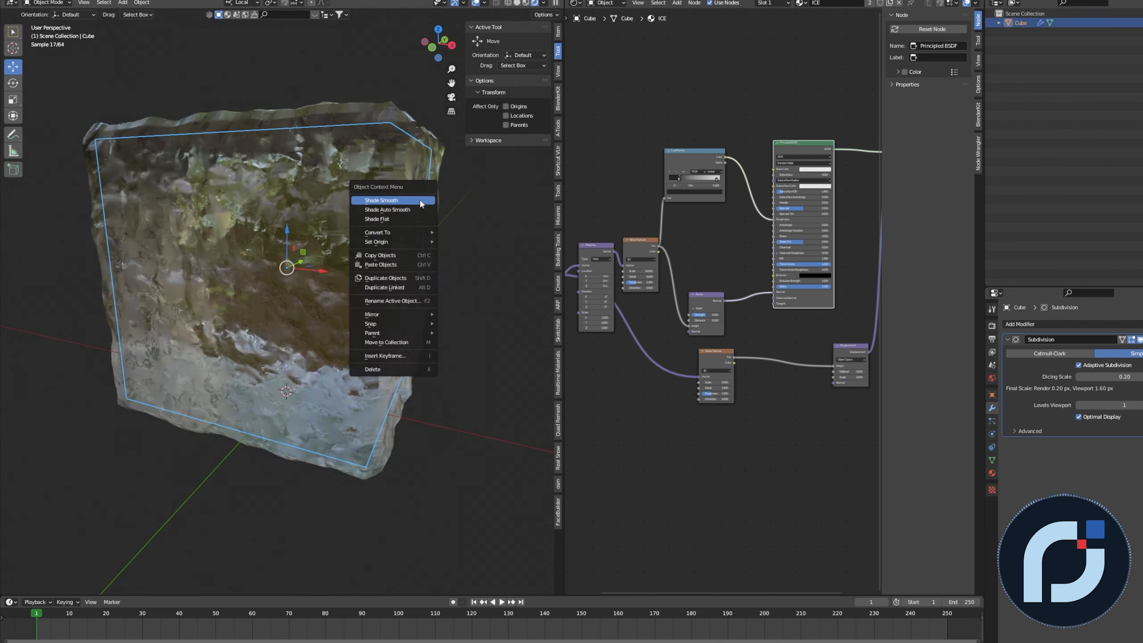
left_click(420, 200)
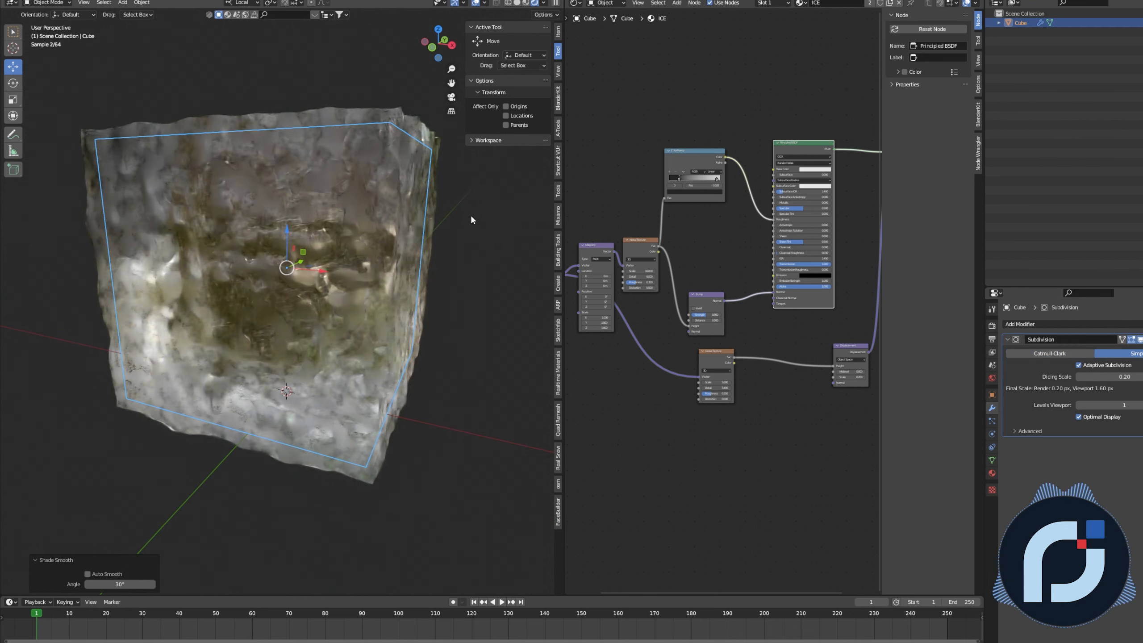
left_click(470, 214)
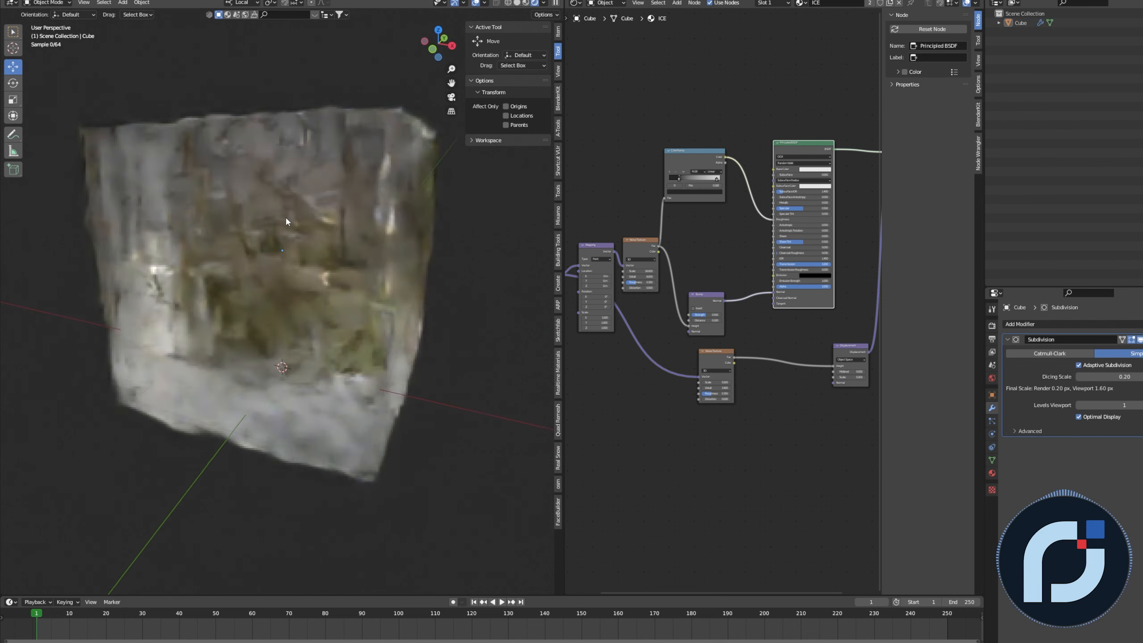
middle_click_drag(286, 218, 292, 231)
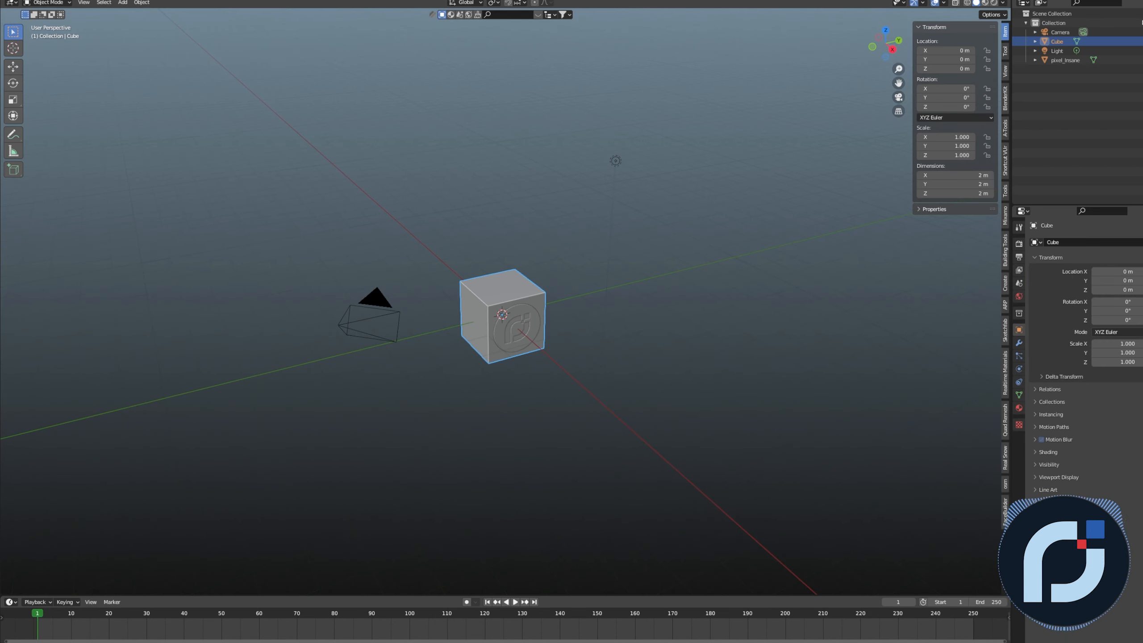
Step: Append the ICE material from ice.blend in the desktop's ice folder to the new scene
left_click(19, 0)
left_click(39, 93)
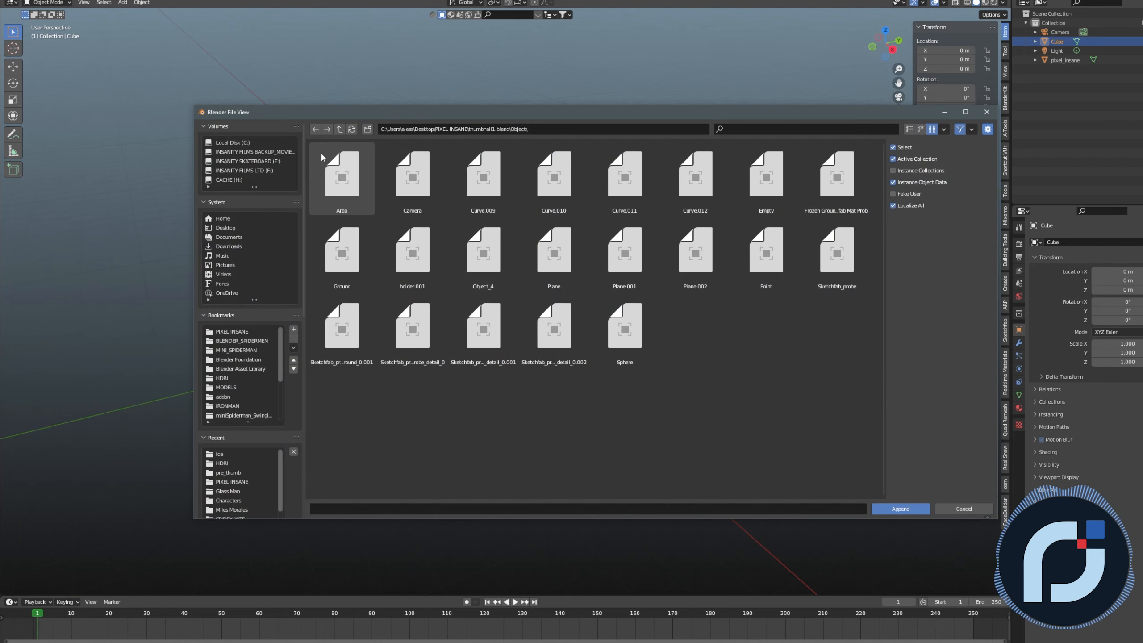
left_click(236, 226)
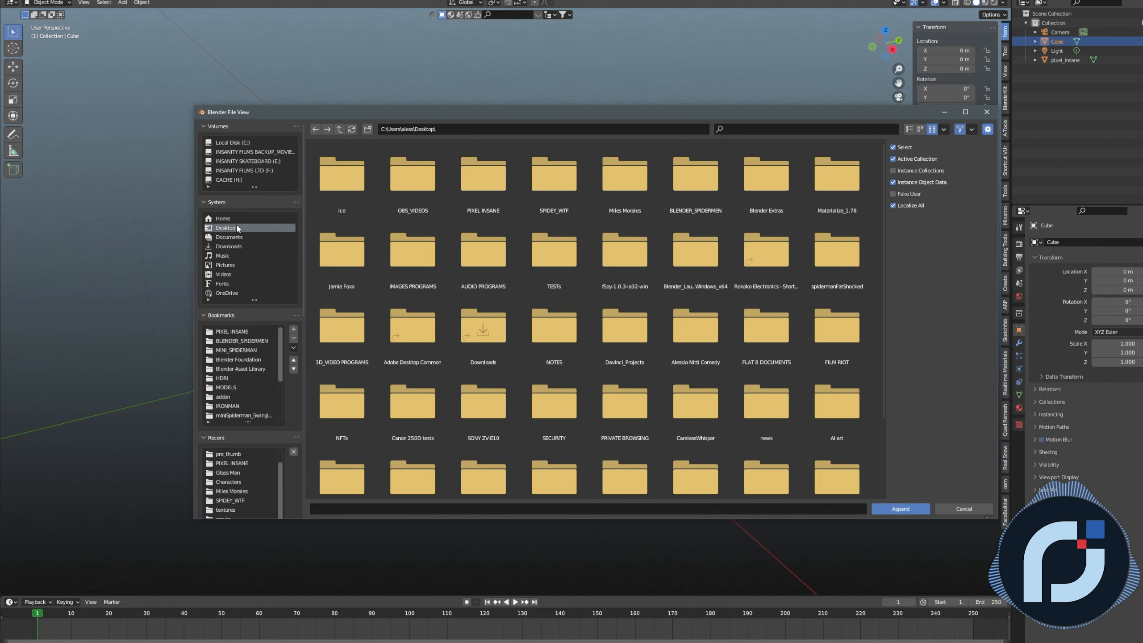
double_click(342, 180)
left_click(341, 174)
double_click(341, 171)
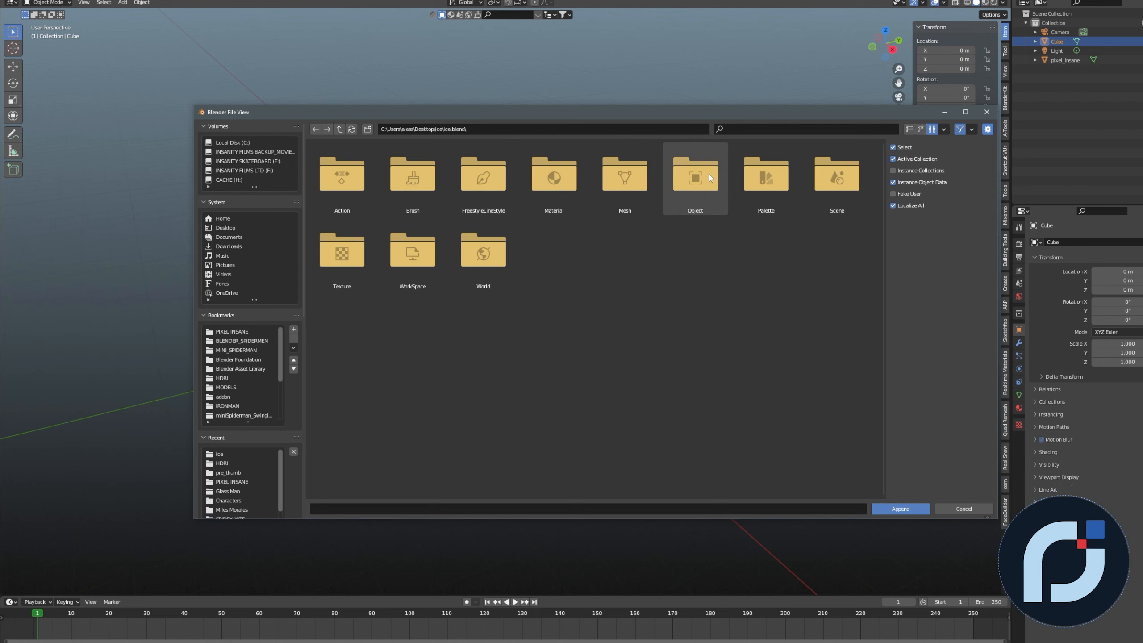
double_click(557, 184)
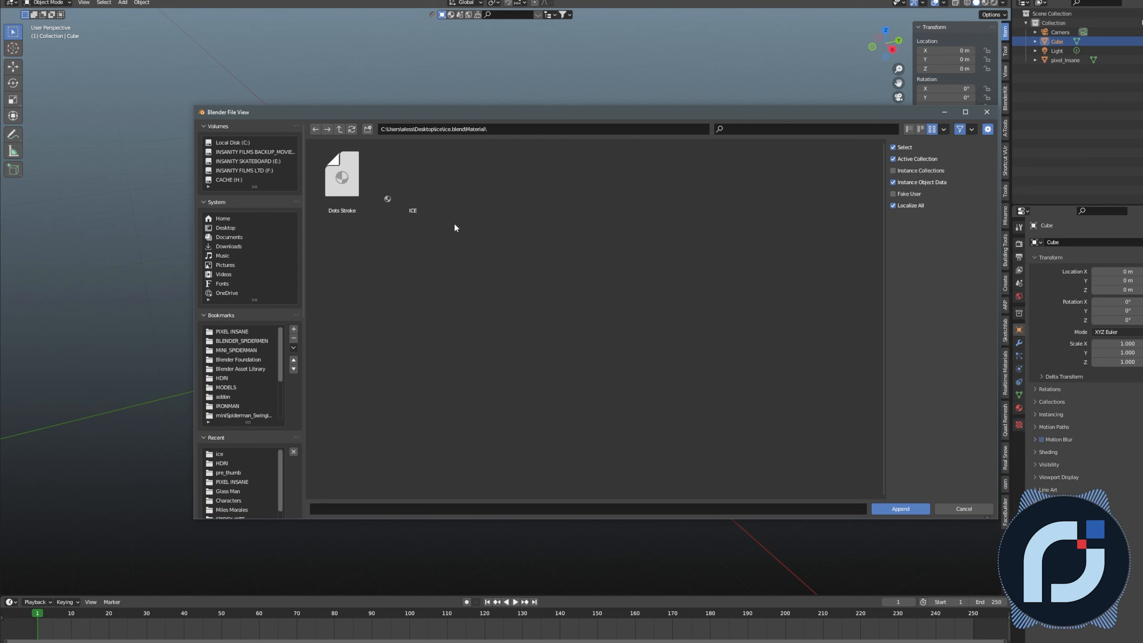
left_click(423, 176)
left_click(900, 508)
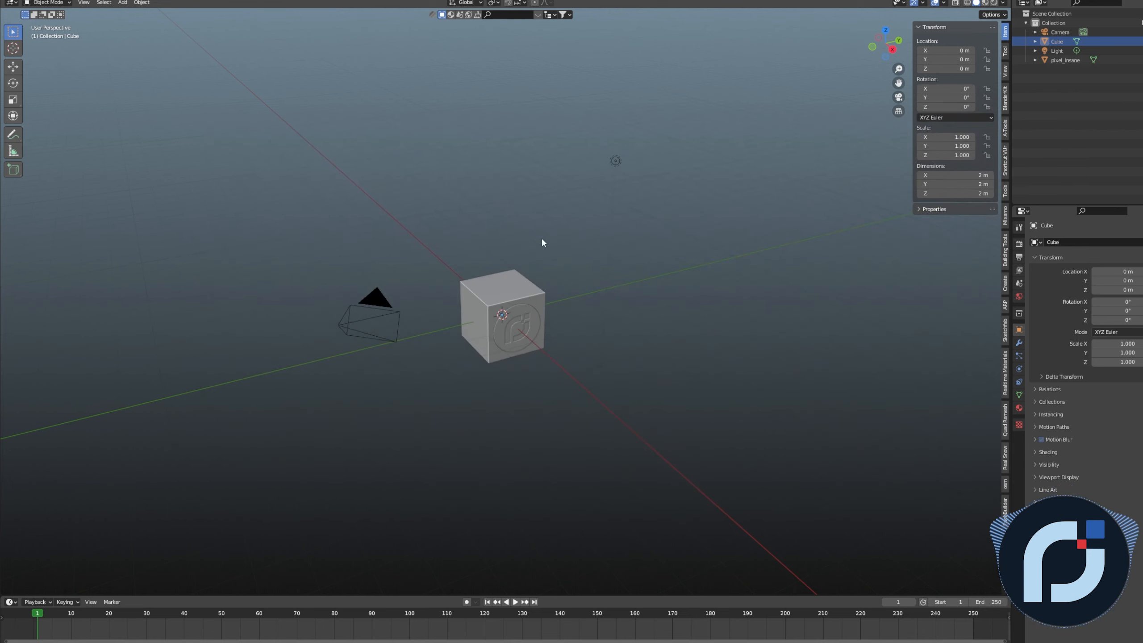
Step: Replace the default cube's material with the appended ICE material
scroll(542, 242, "up", 3)
left_click(529, 285)
left_click(1020, 408)
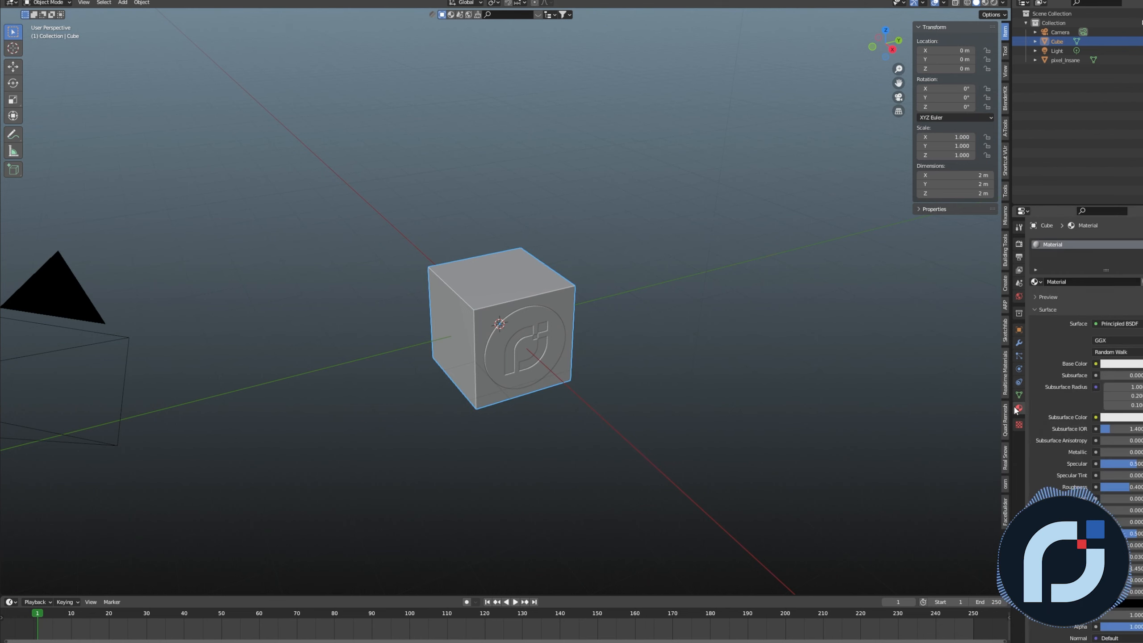
left_click(1036, 282)
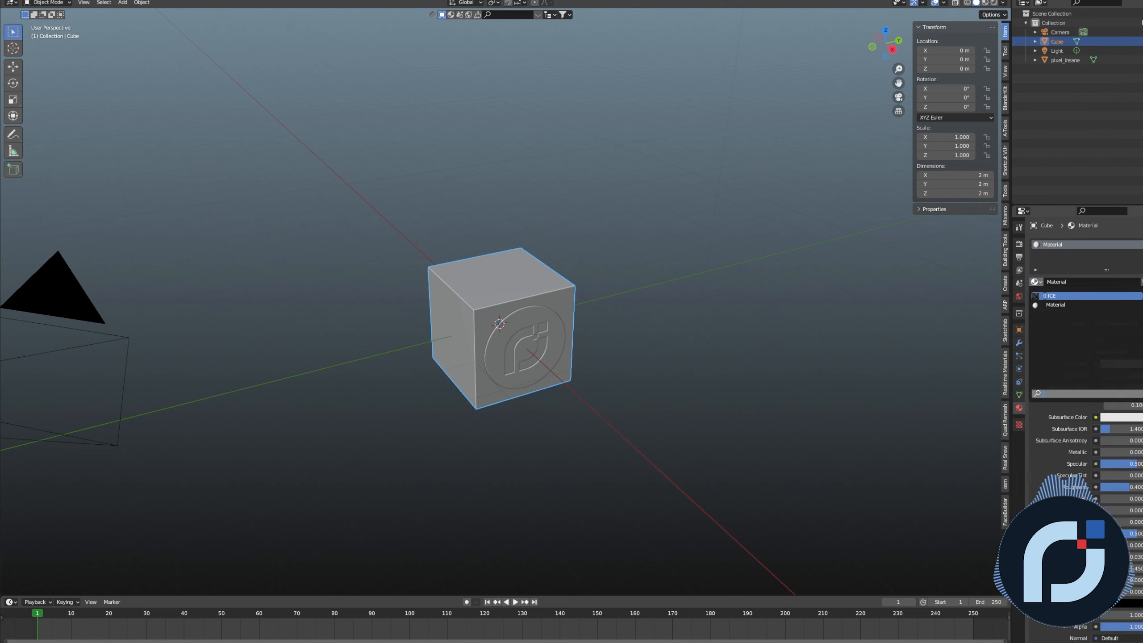
left_click(1053, 300)
Step: Display the viewport in Material Preview shading and inspect the ICE material on the cube
scroll(507, 311, "up", 2)
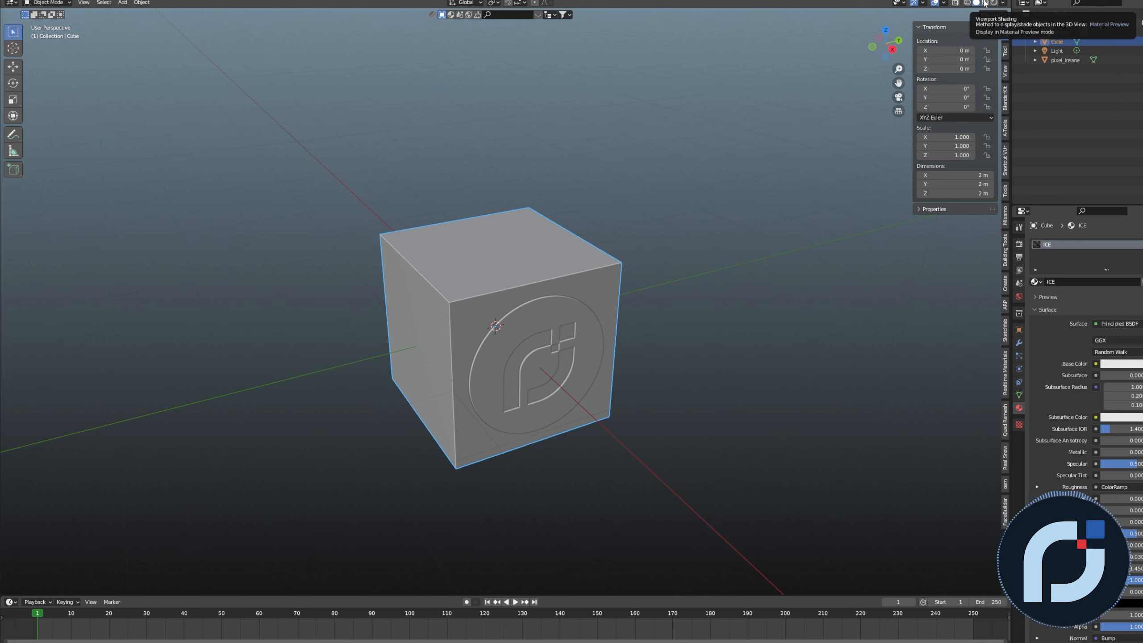
left_click(984, 3)
mouse_move(586, 262)
middle_mouse_down()
mouse_move(562, 264)
mouse_move(675, 207)
middle_mouse_up()
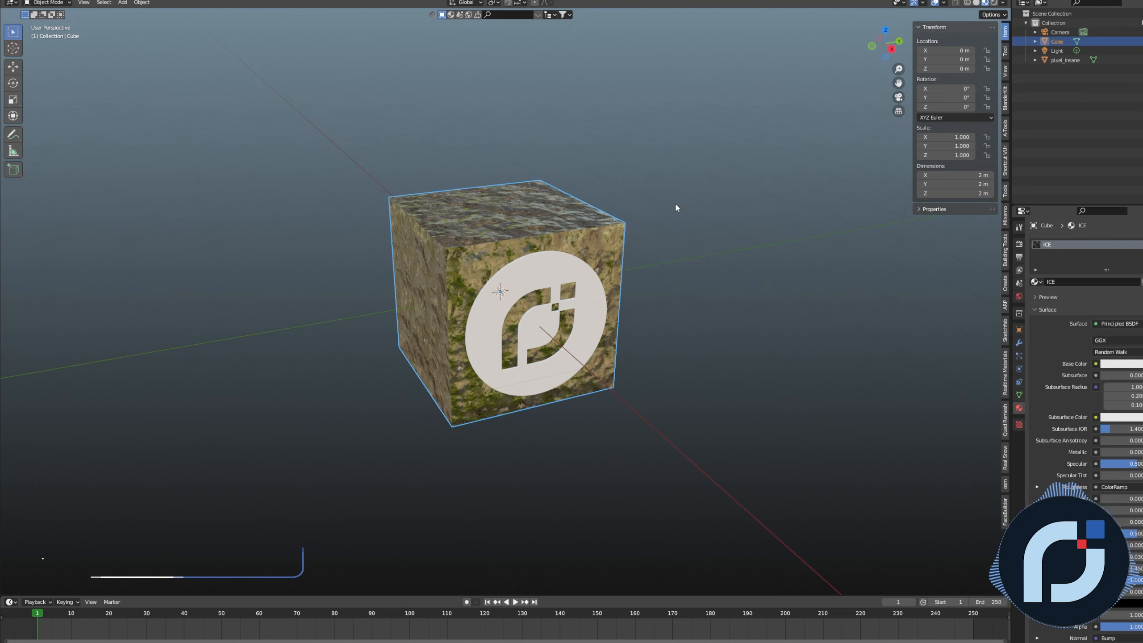